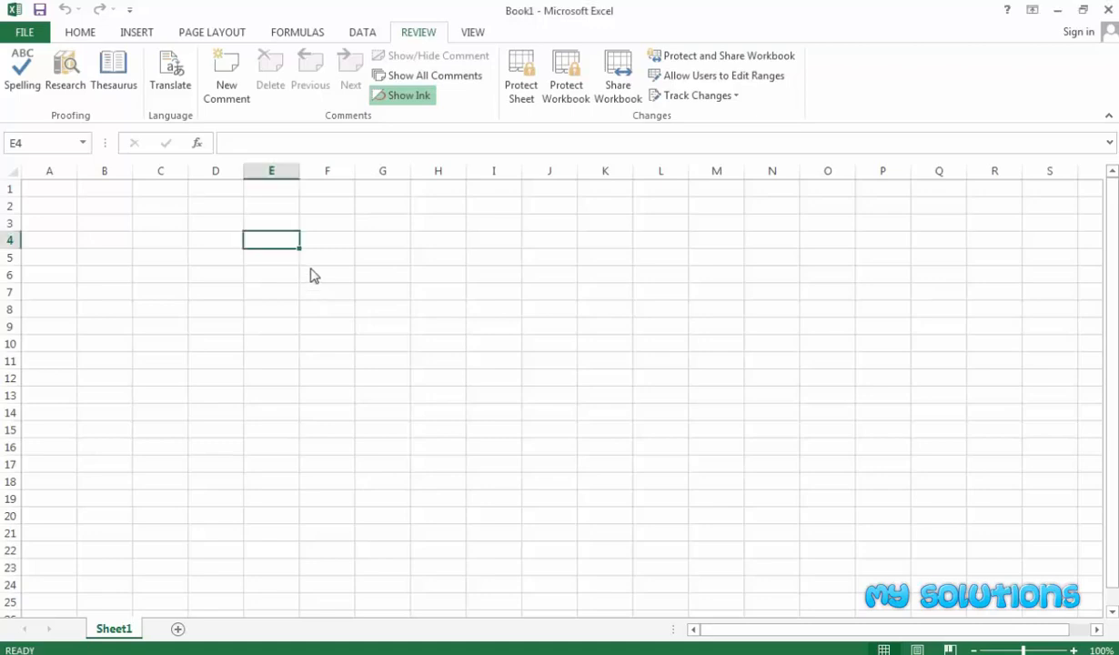
# Look over the sheet, selecting scattered cells between D2 and G11.
pyautogui.click(191, 206)
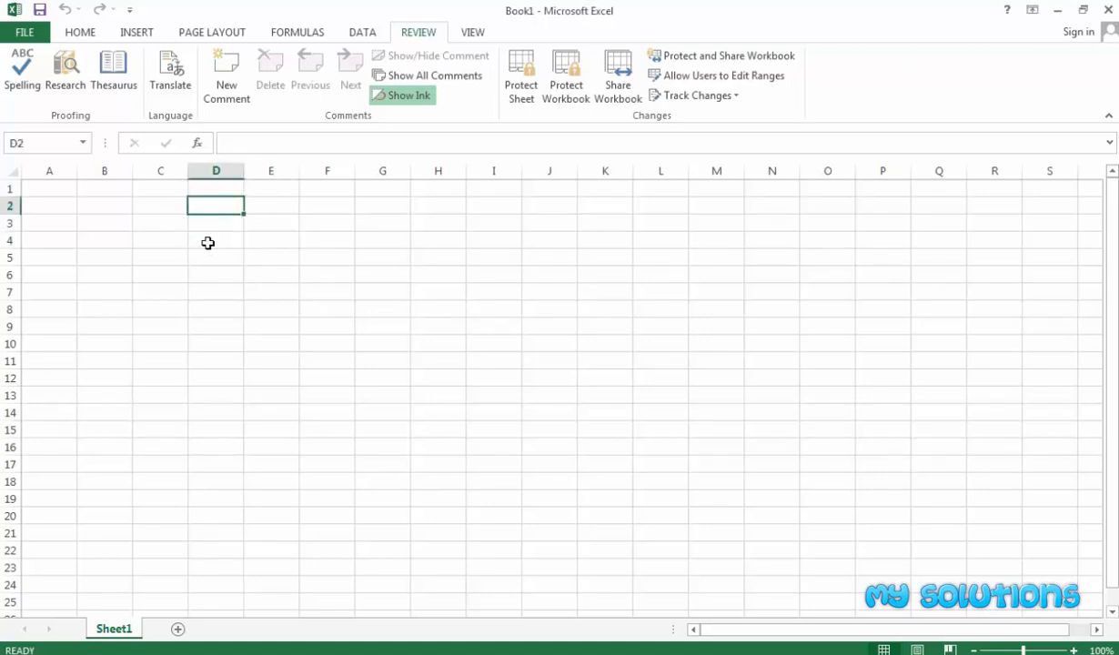
pyautogui.click(80, 32)
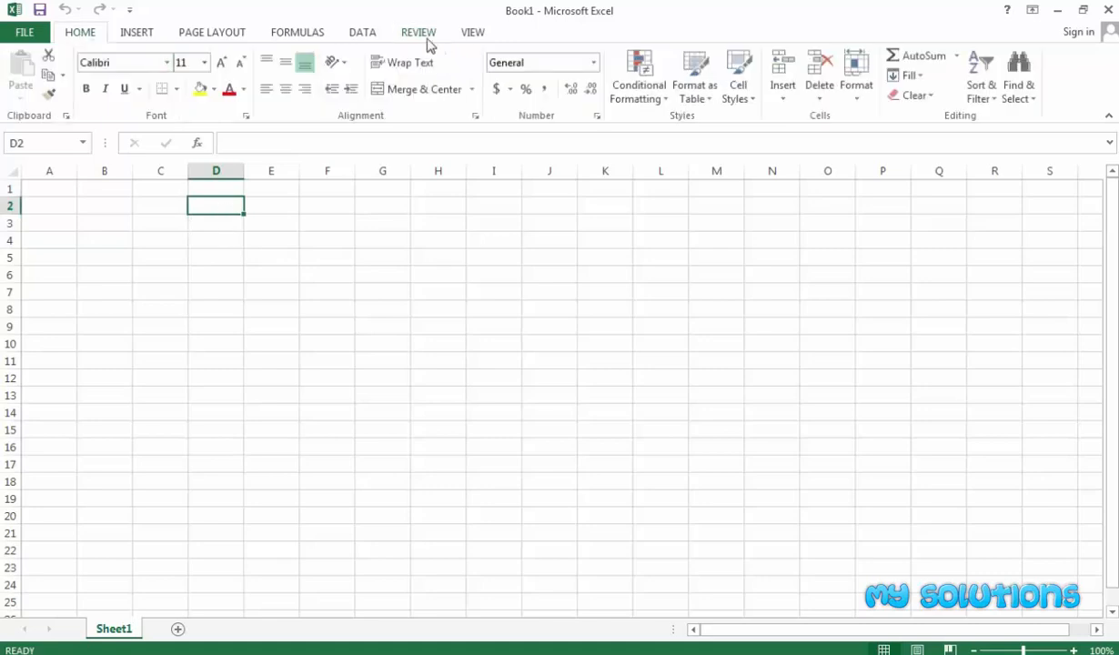
pyautogui.click(420, 33)
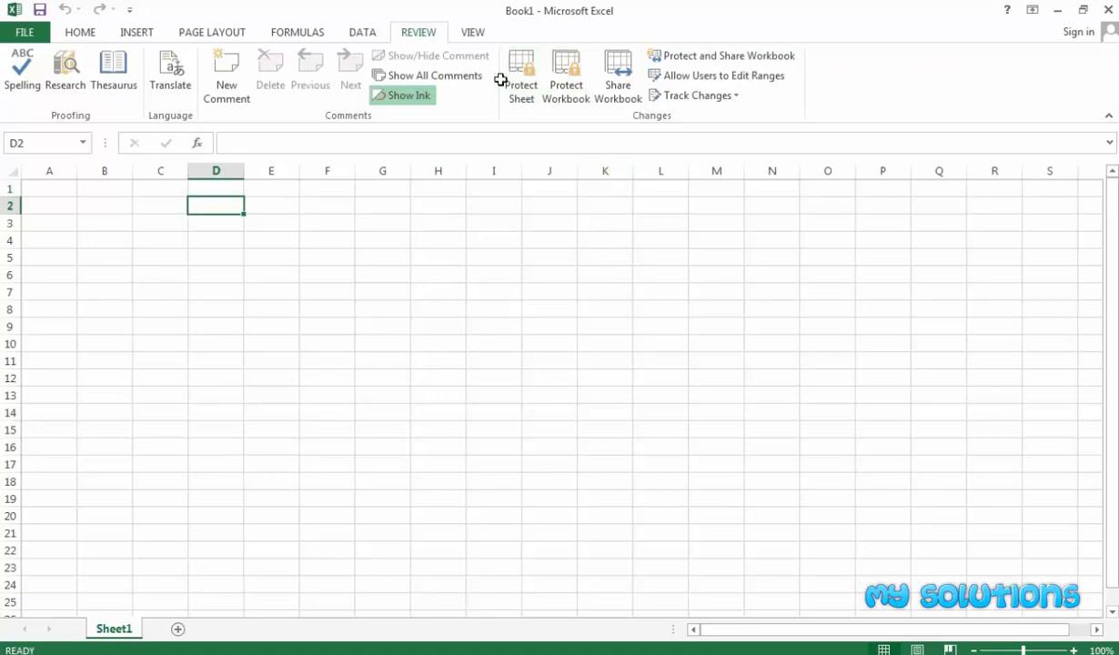
pyautogui.click(368, 341)
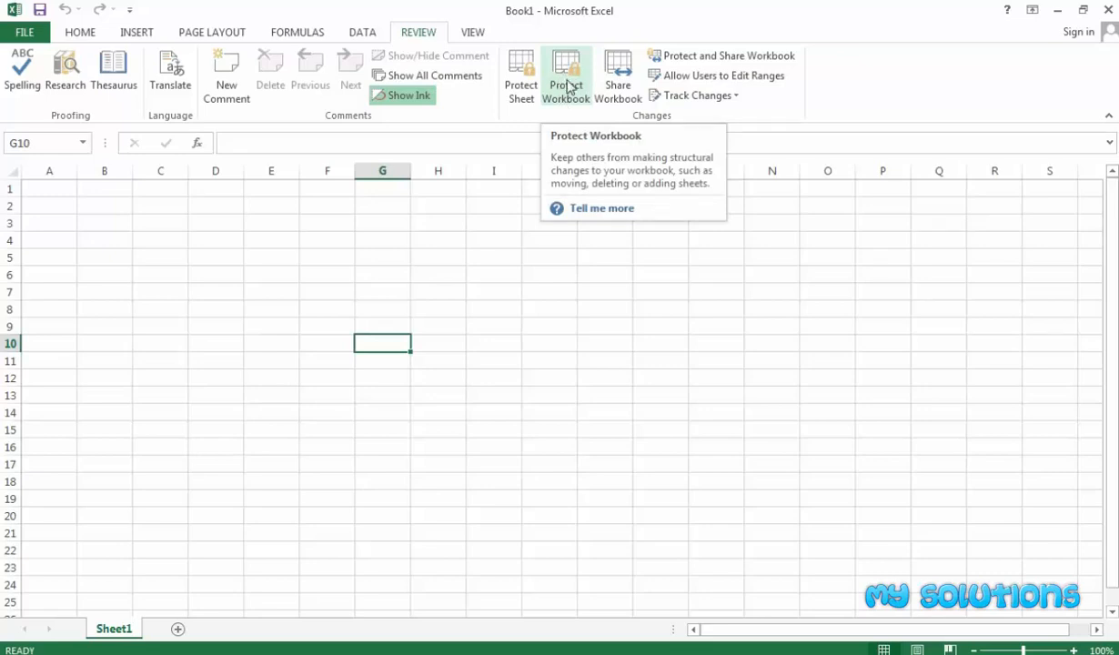
pyautogui.click(417, 274)
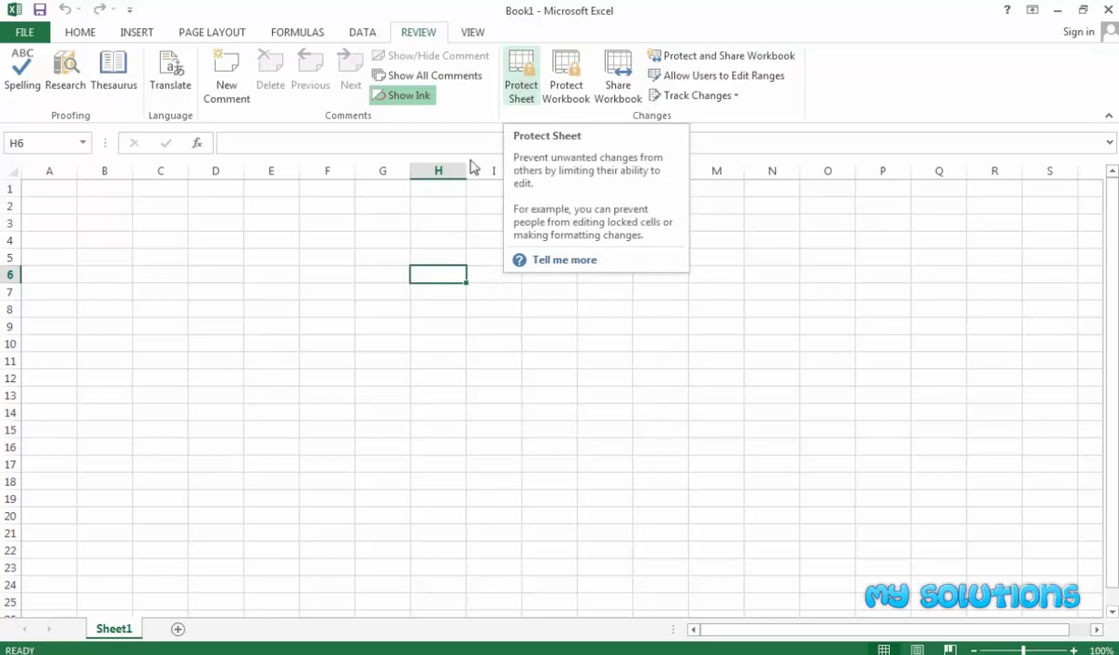
pyautogui.click(312, 295)
pyautogui.click(327, 276)
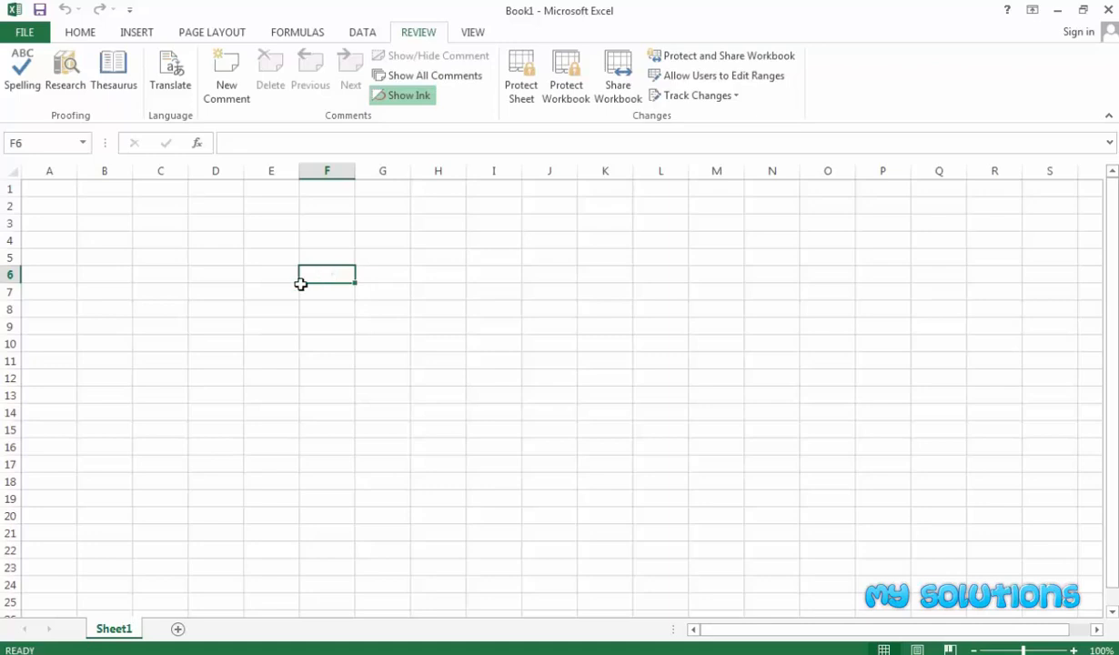
pyautogui.click(262, 256)
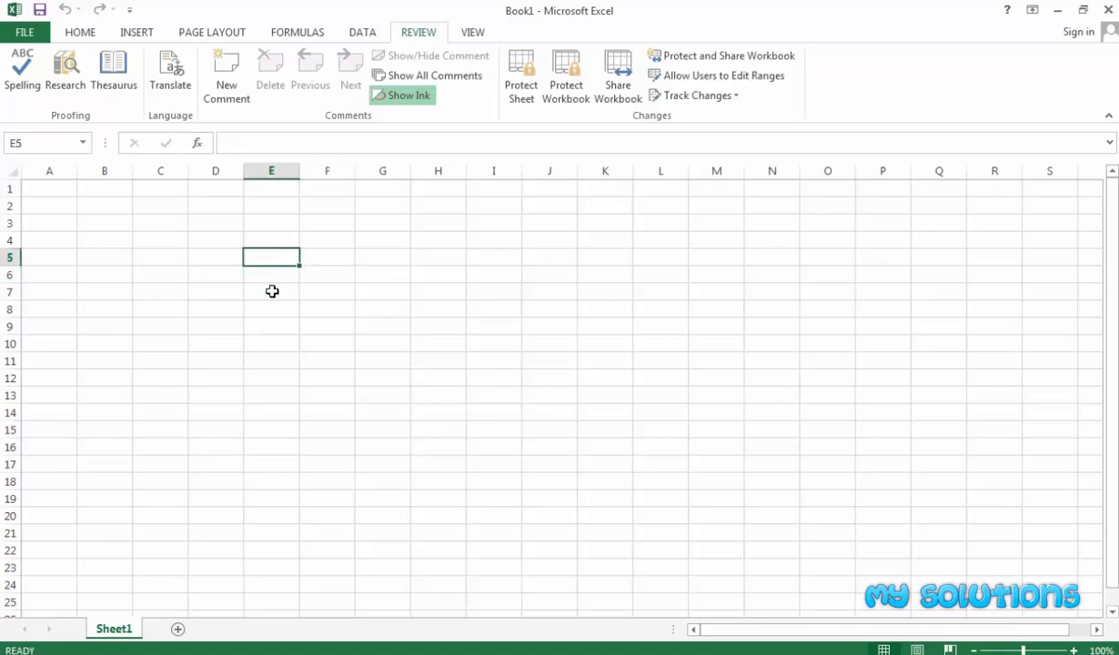
pyautogui.click(272, 288)
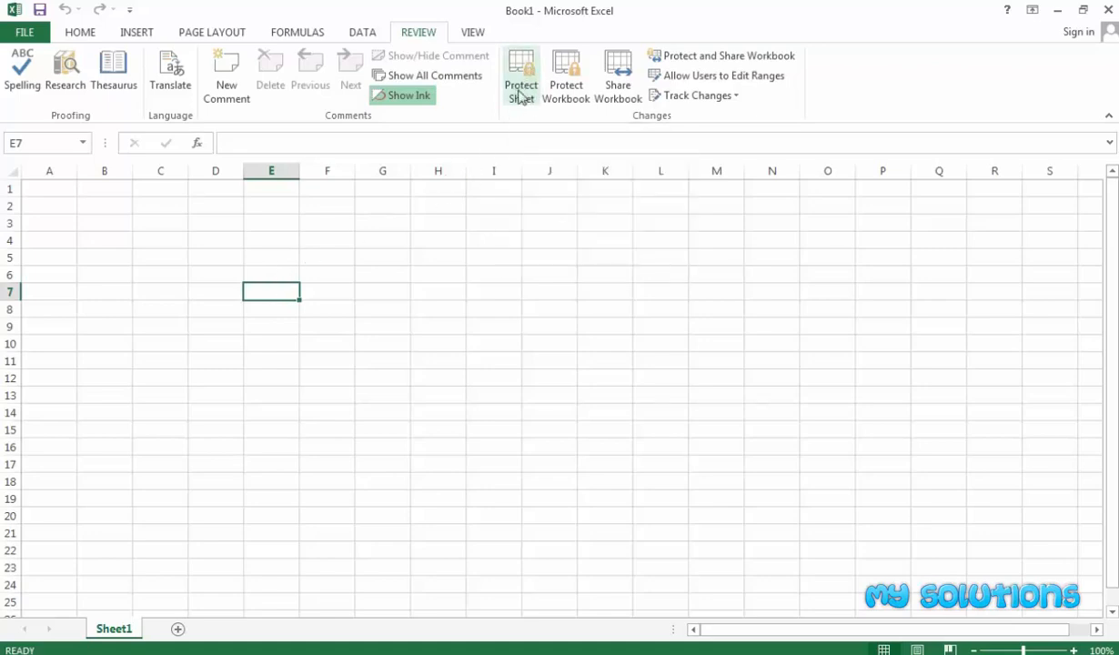
pyautogui.click(310, 257)
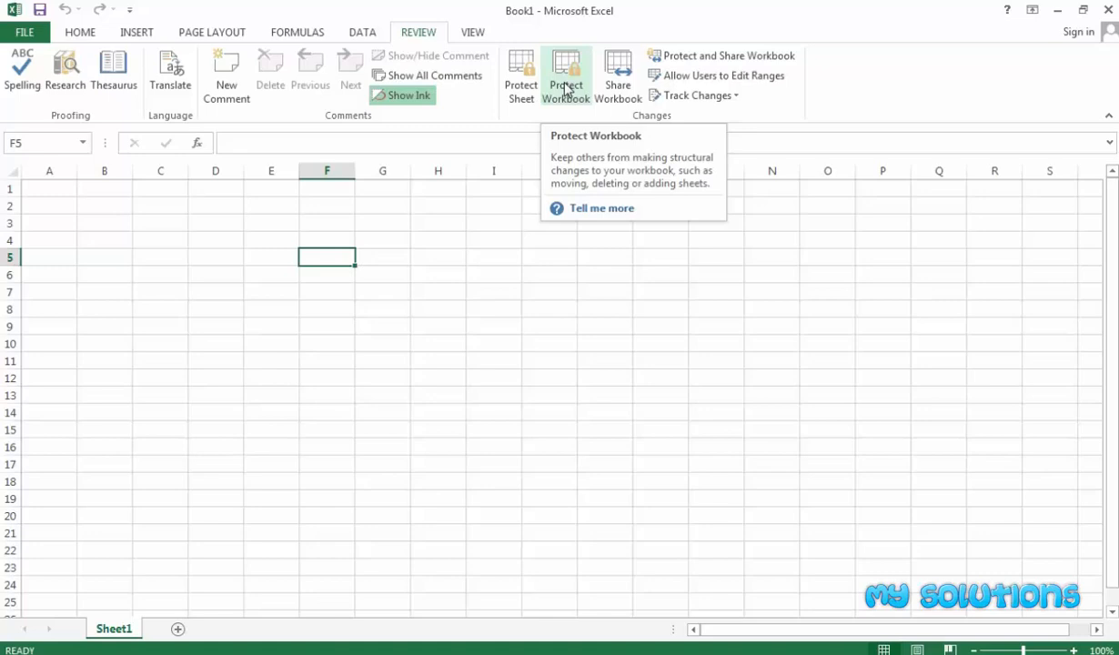
pyautogui.click(370, 364)
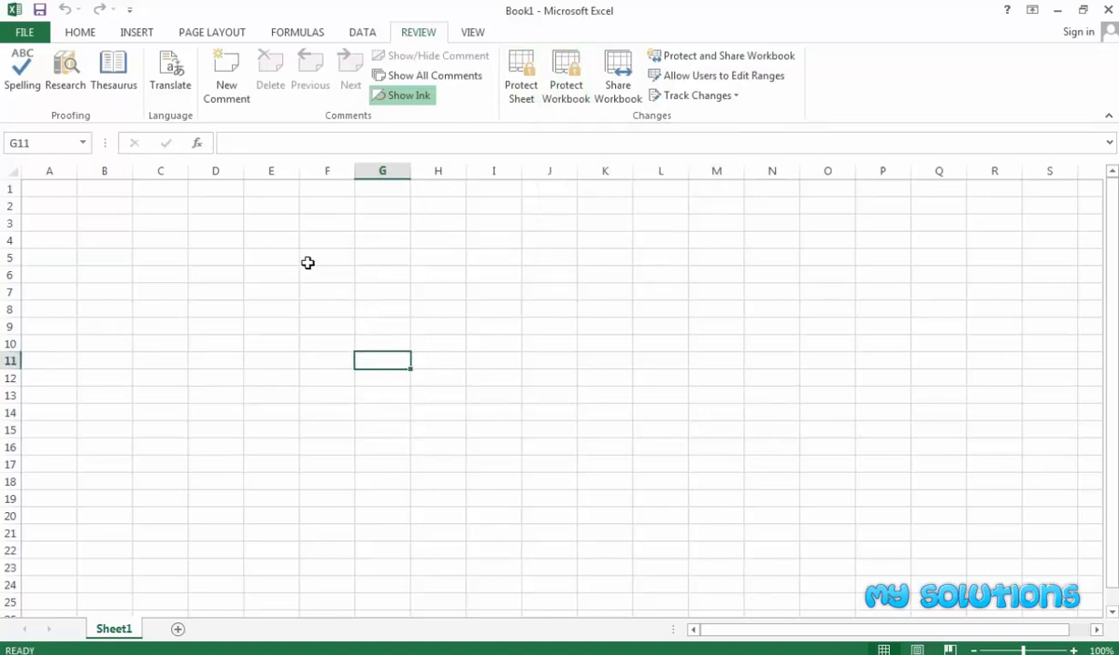
pyautogui.click(308, 240)
pyautogui.click(260, 240)
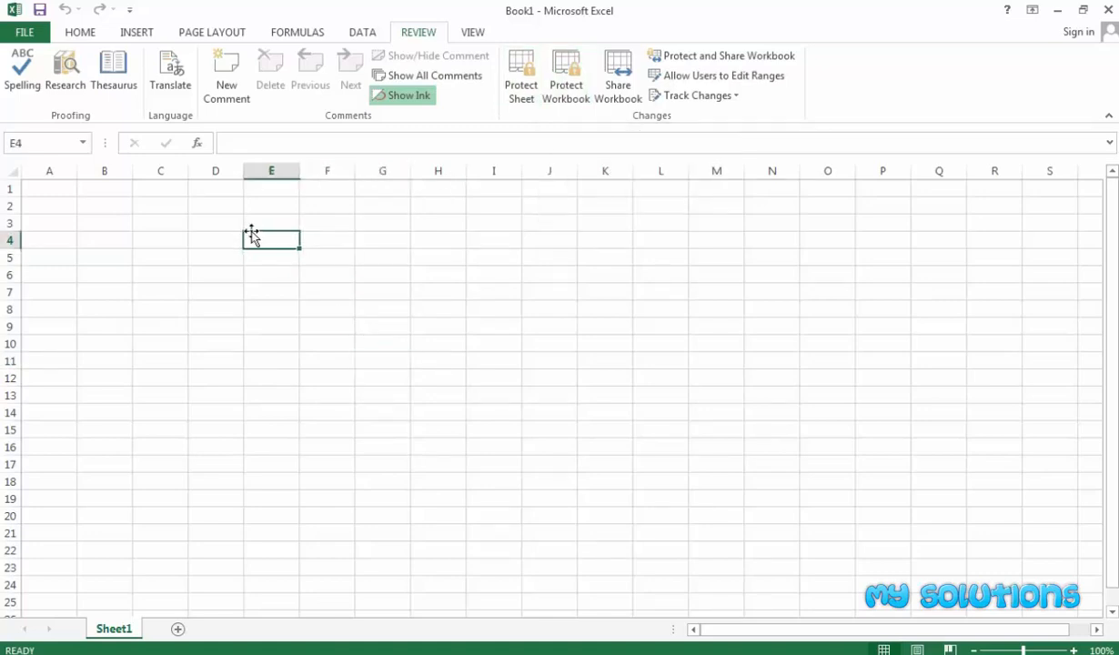
# Fill the block C4:E10 with green.
pyautogui.moveTo(153, 233); pyautogui.dragTo(266, 336)
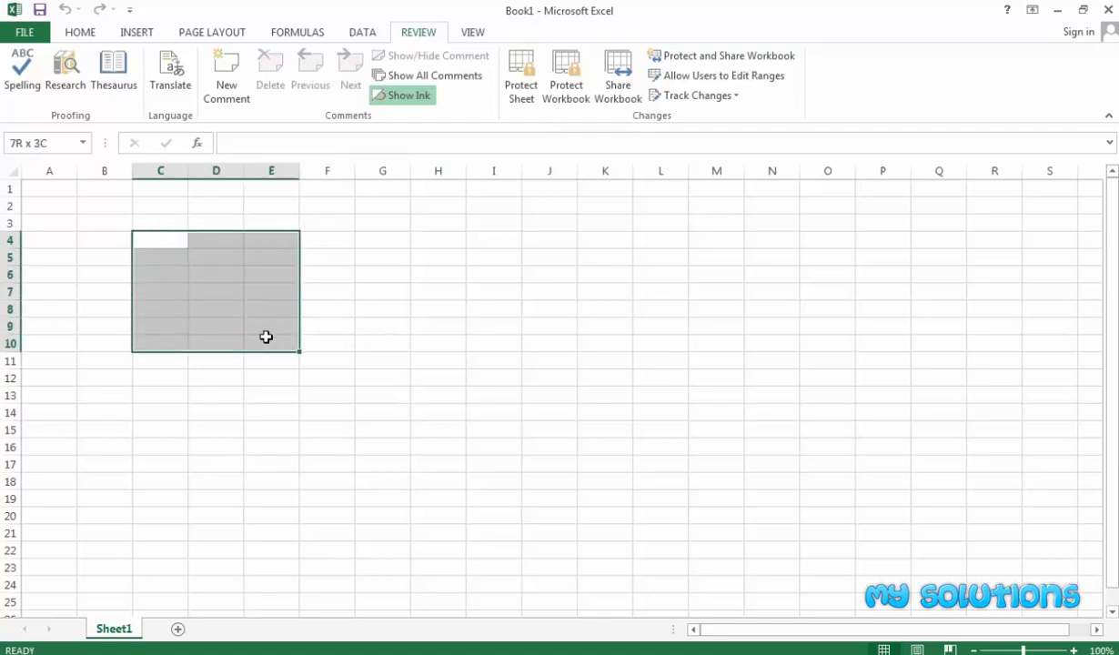
pyautogui.click(79, 36)
pyautogui.click(214, 89)
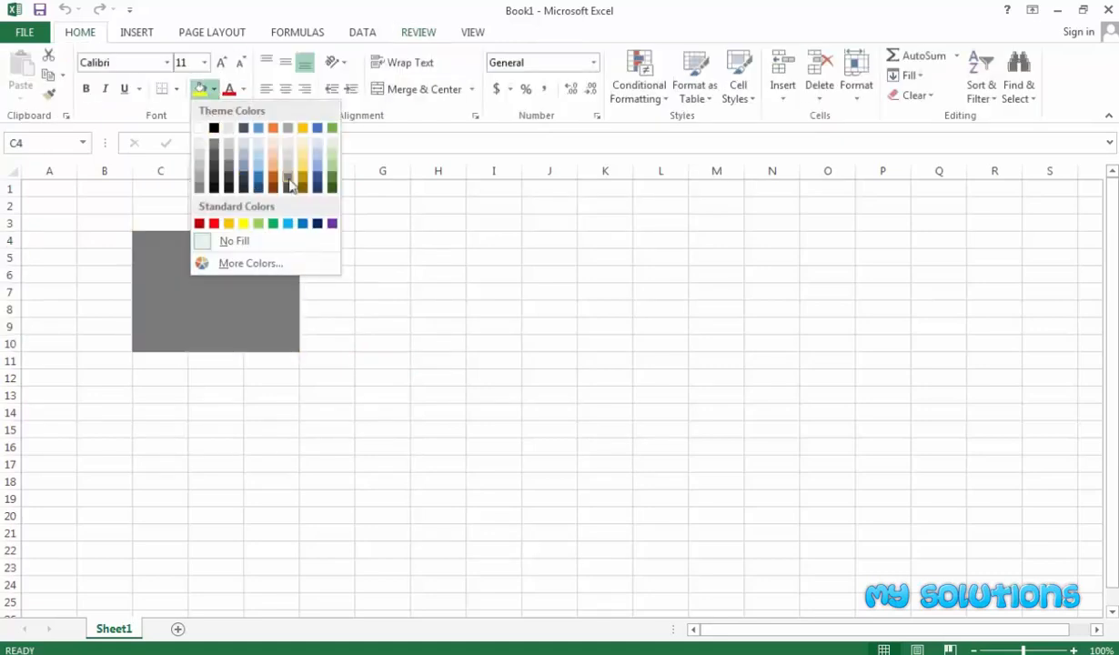
pyautogui.click(333, 176)
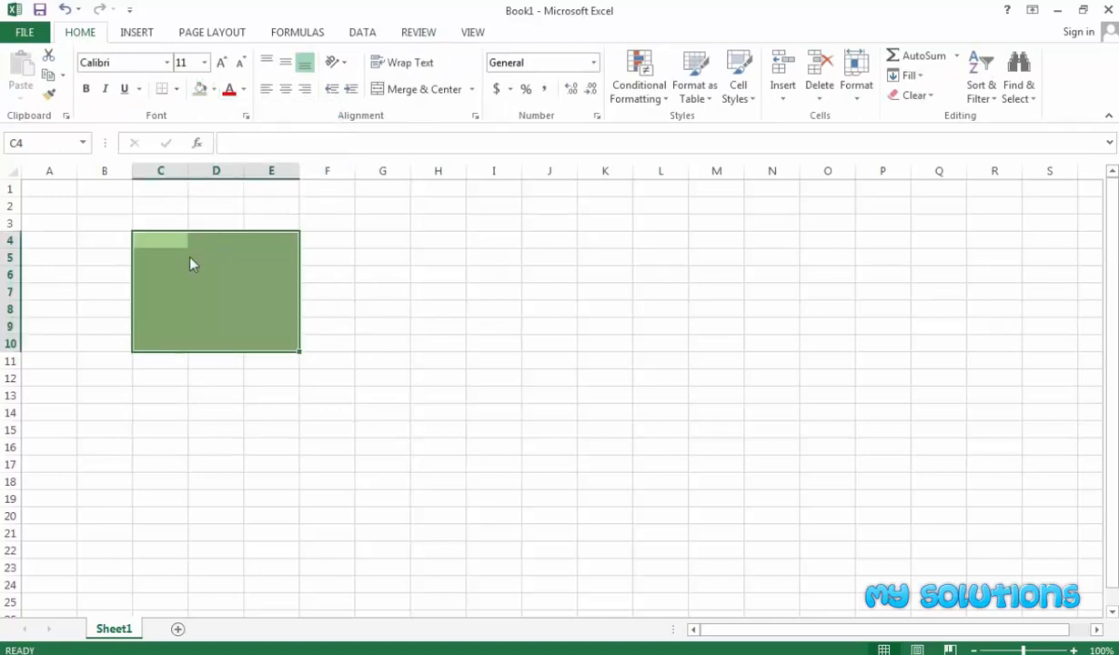
# Give every cell in C4:E10 All Borders, then reselect the block.
pyautogui.click(176, 89)
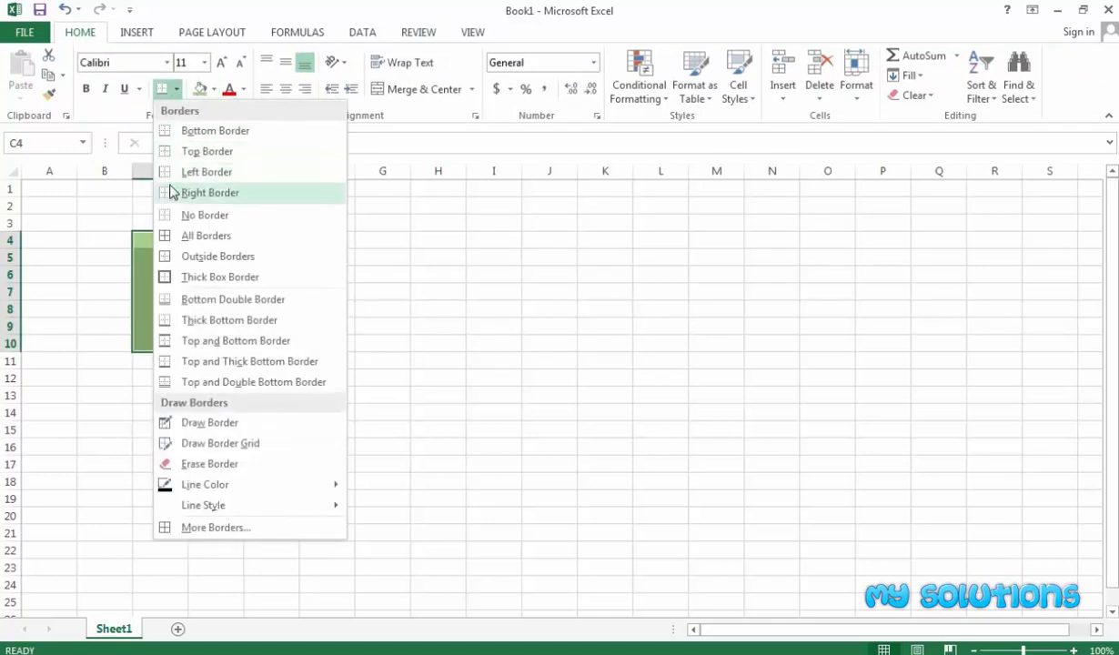
pyautogui.click(193, 236)
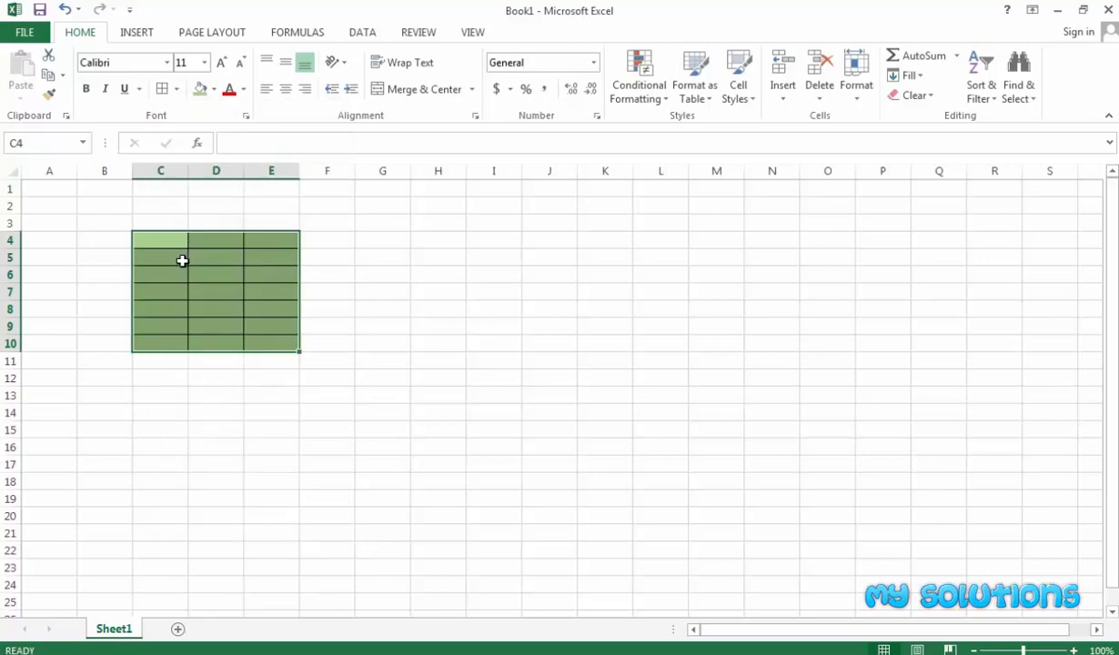
pyautogui.click(189, 253)
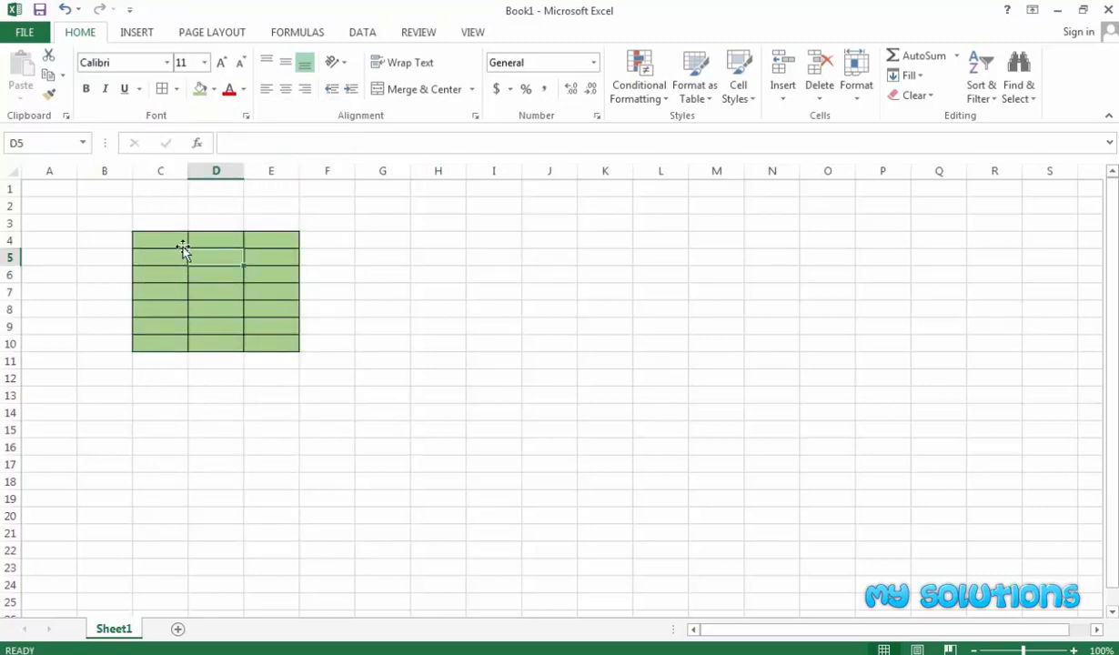
pyautogui.moveTo(160, 242); pyautogui.dragTo(258, 346)
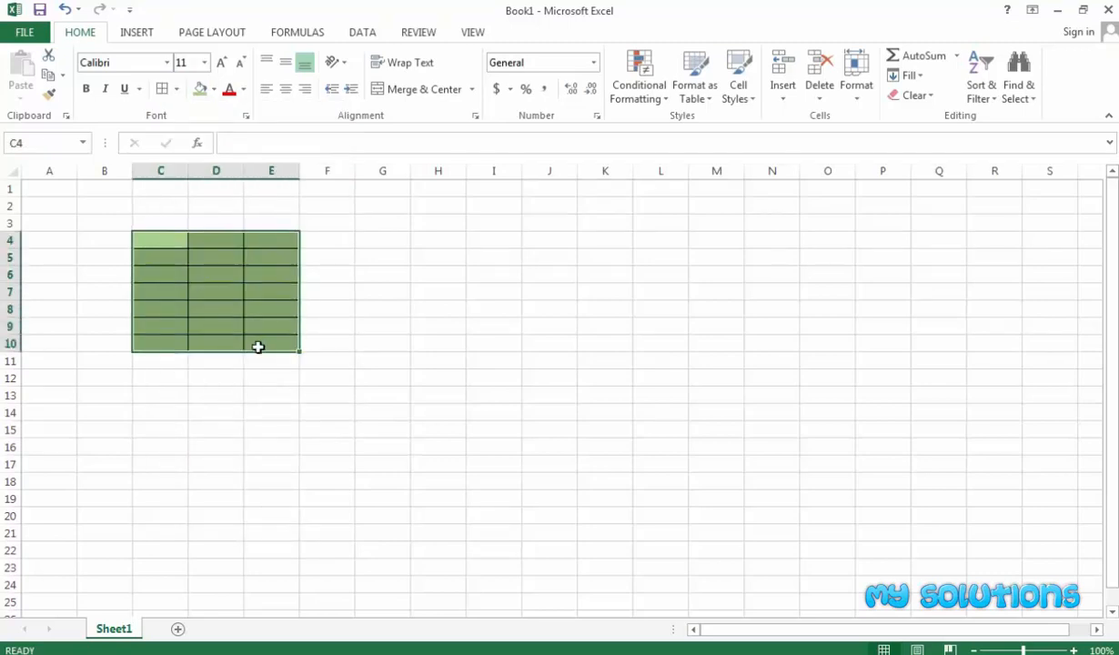
pyautogui.rightClick(228, 282)
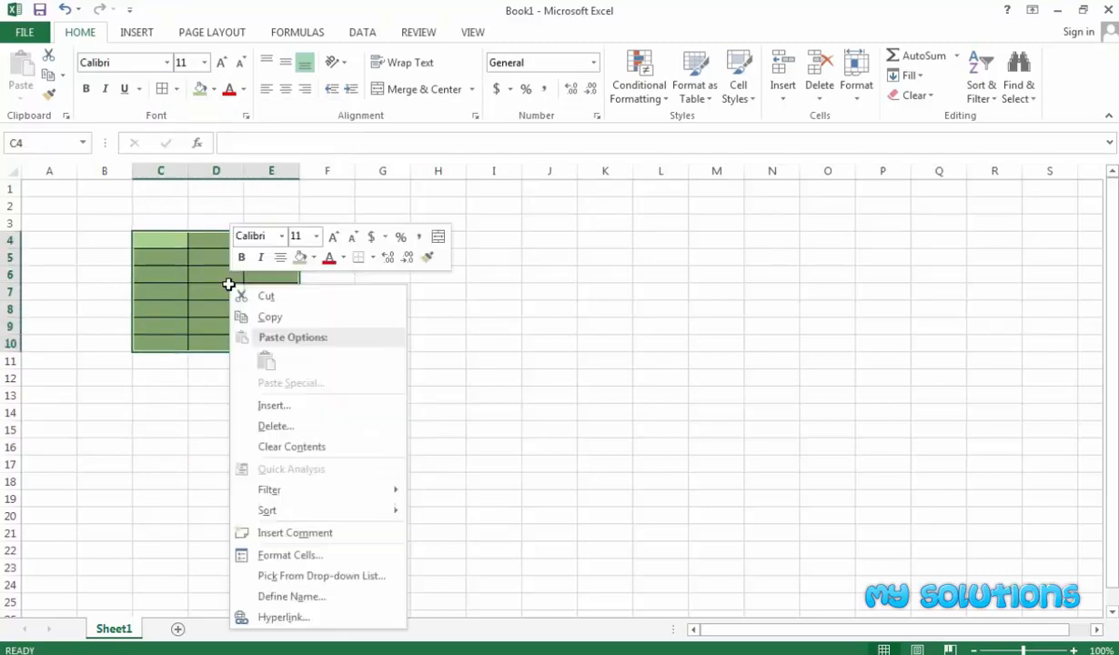
pyautogui.click(281, 557)
pyautogui.moveTo(265, 262); pyautogui.dragTo(299, 249)
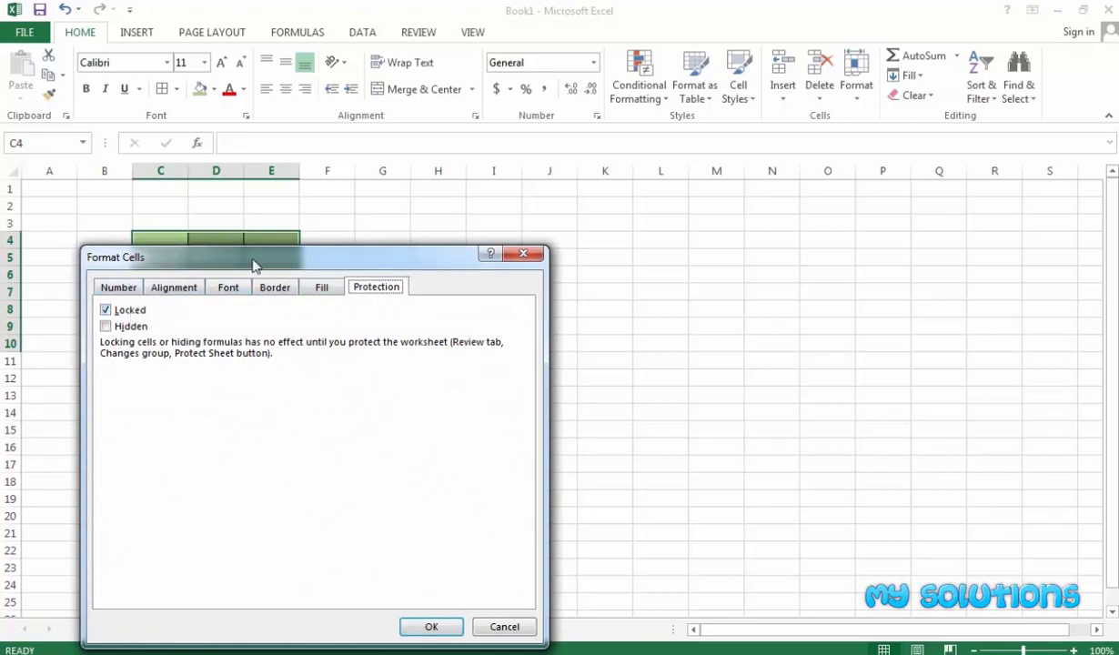
pyautogui.moveTo(253, 259); pyautogui.dragTo(292, 236)
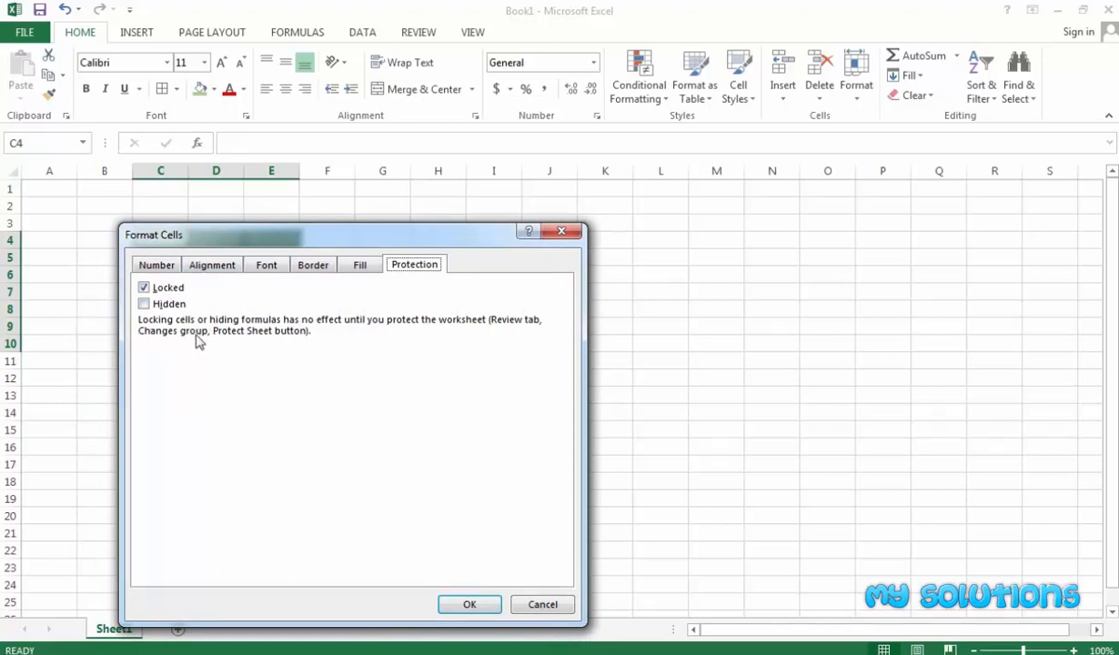
pyautogui.click(469, 604)
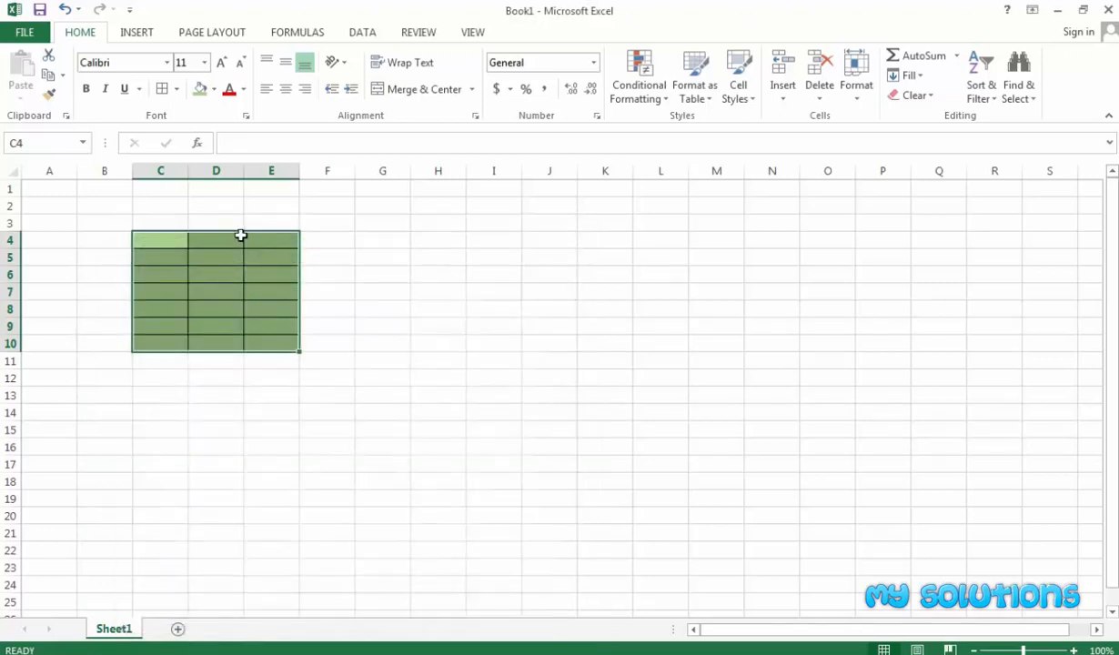
pyautogui.click(227, 245)
pyautogui.write('656')
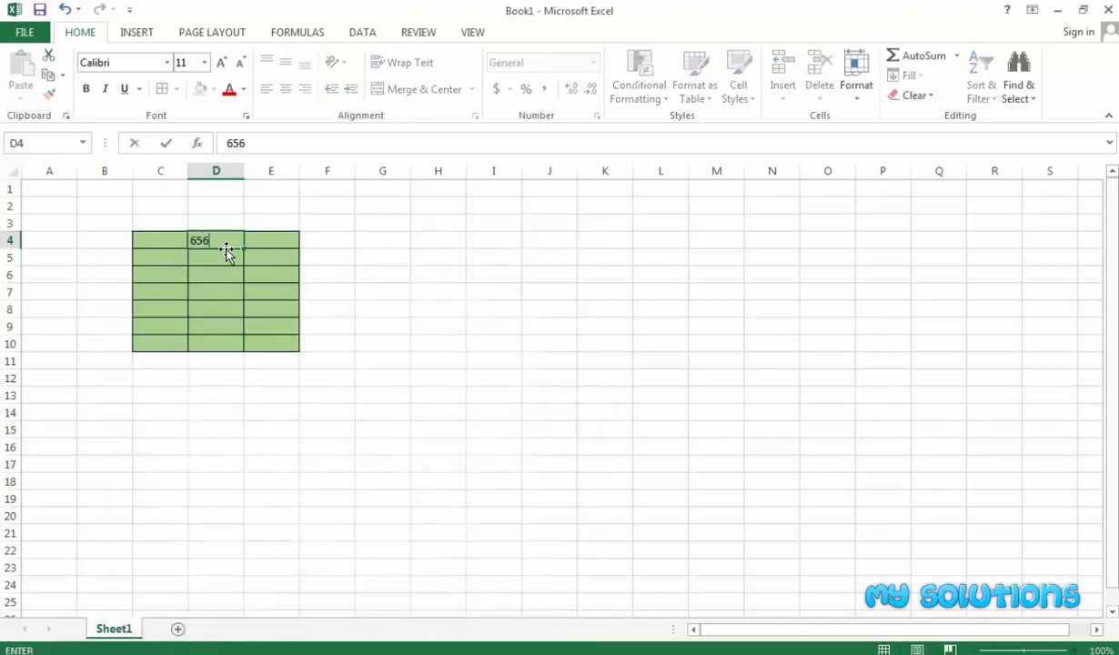
pyautogui.press('BackSpace')
pyautogui.press('BackSpace')
pyautogui.press('BackSpace')
pyautogui.click(218, 273)
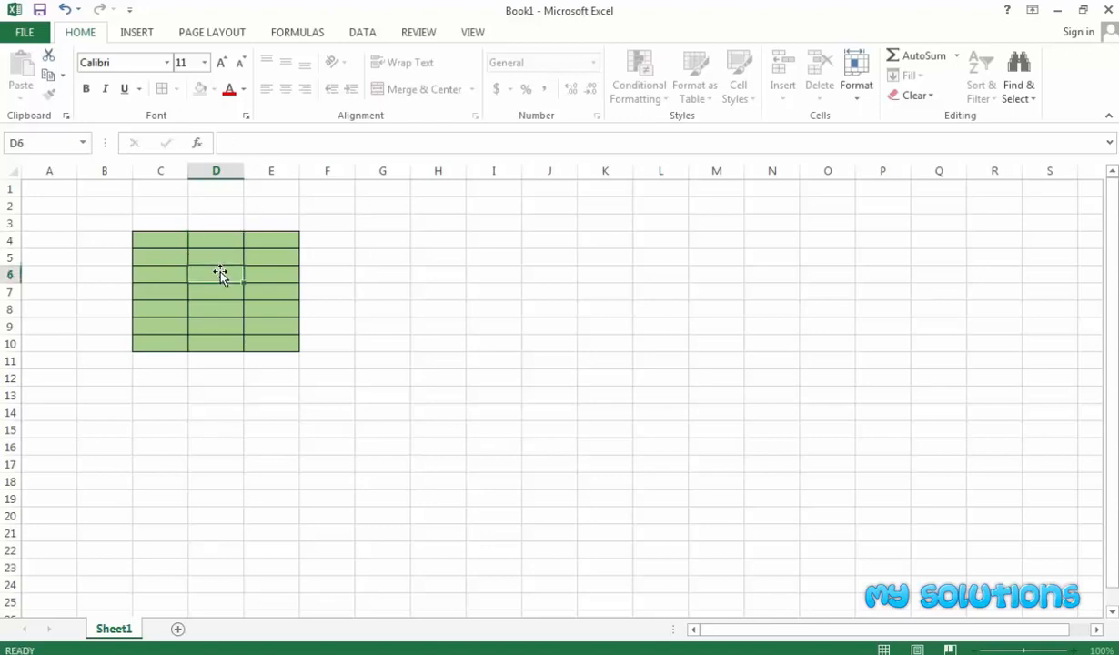
pyautogui.moveTo(162, 242)
pyautogui.mouseDown()
pyautogui.moveTo(244, 270)
pyautogui.moveTo(271, 347)
pyautogui.mouseUp()
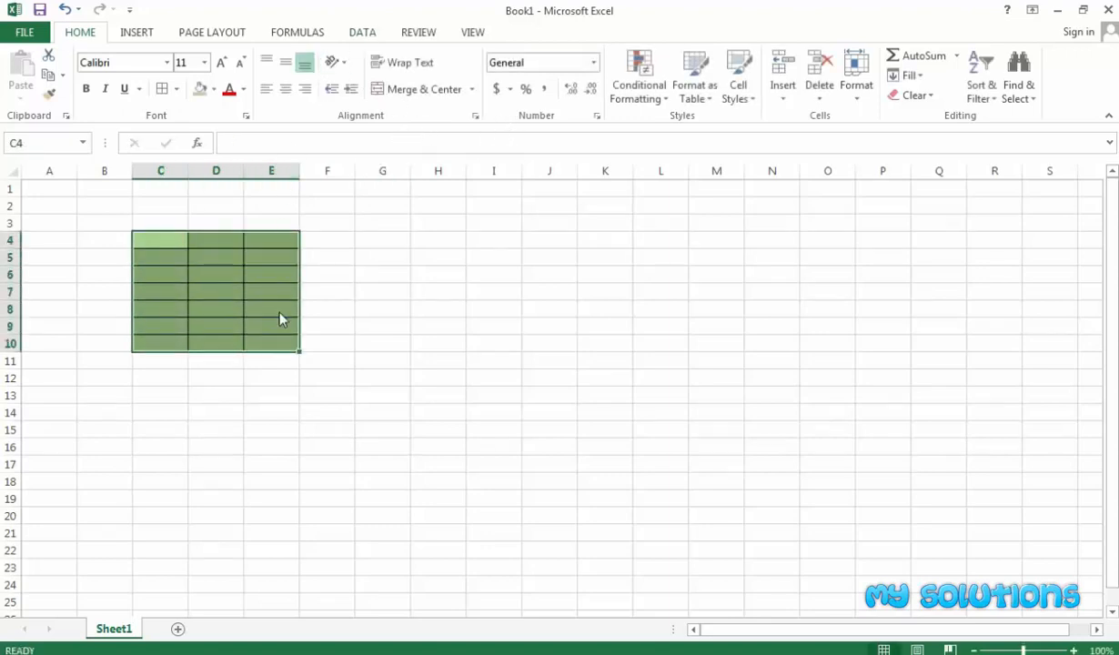
pyautogui.click(355, 309)
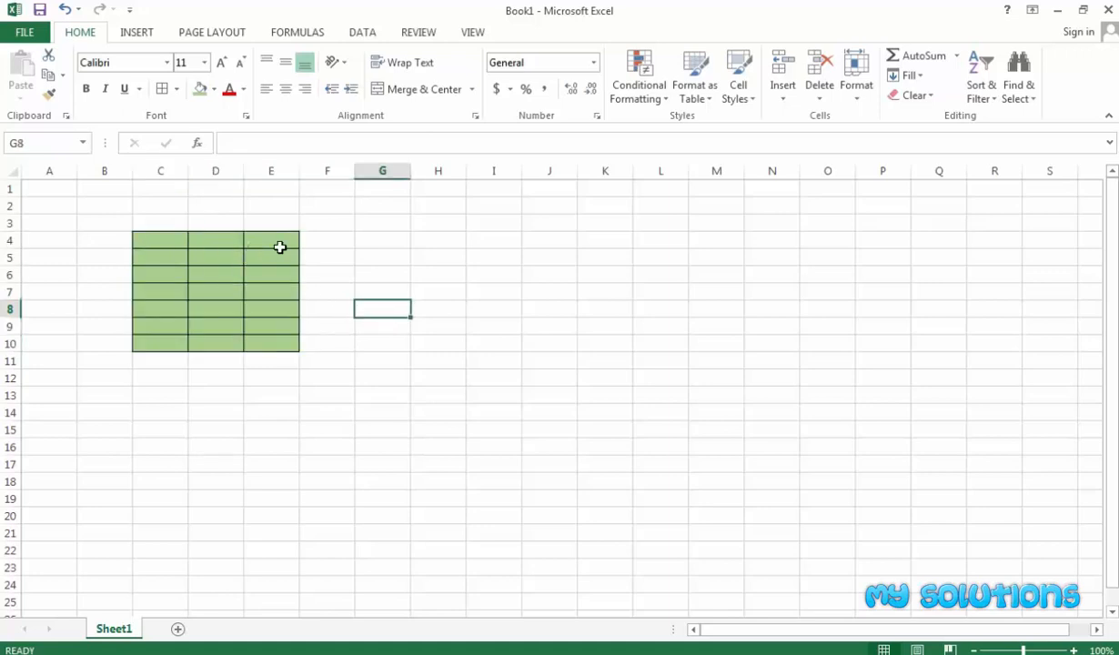
# Look at the Protect Sheet settings without applying them, then reselect C4:E10.
pyautogui.click(416, 33)
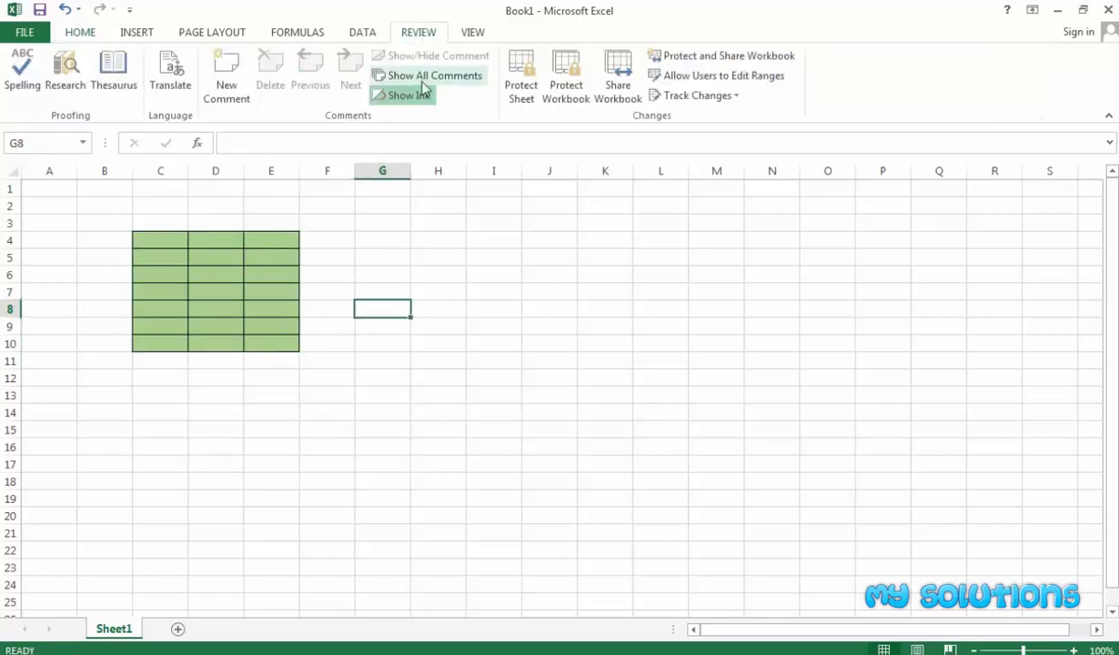
pyautogui.click(519, 99)
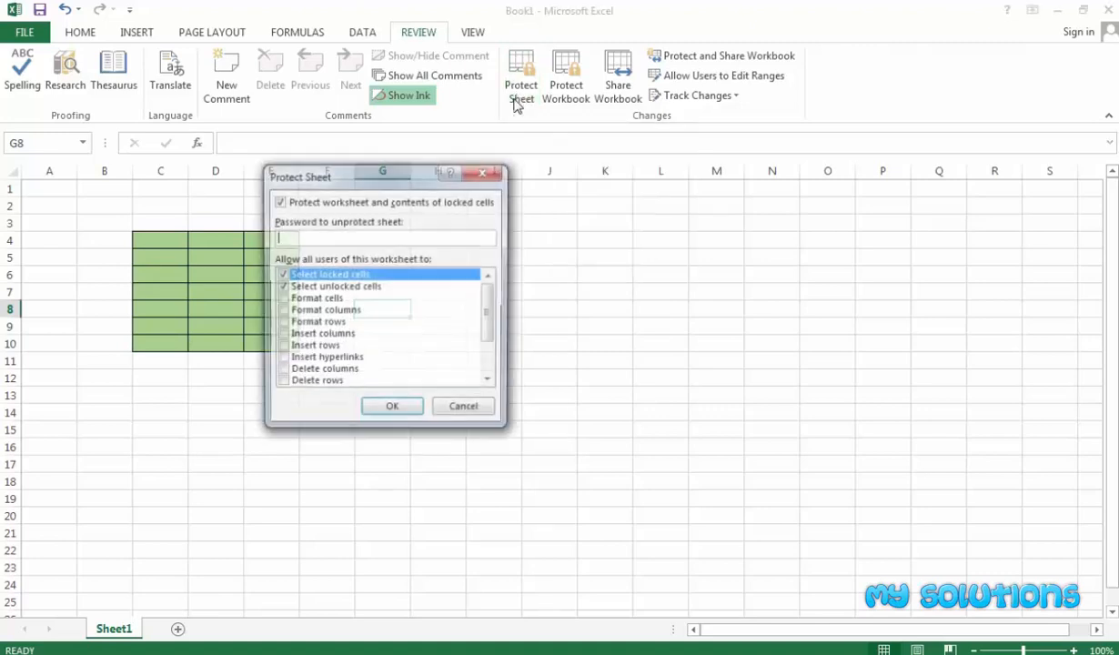
pyautogui.click(446, 409)
pyautogui.moveTo(155, 240); pyautogui.dragTo(271, 346)
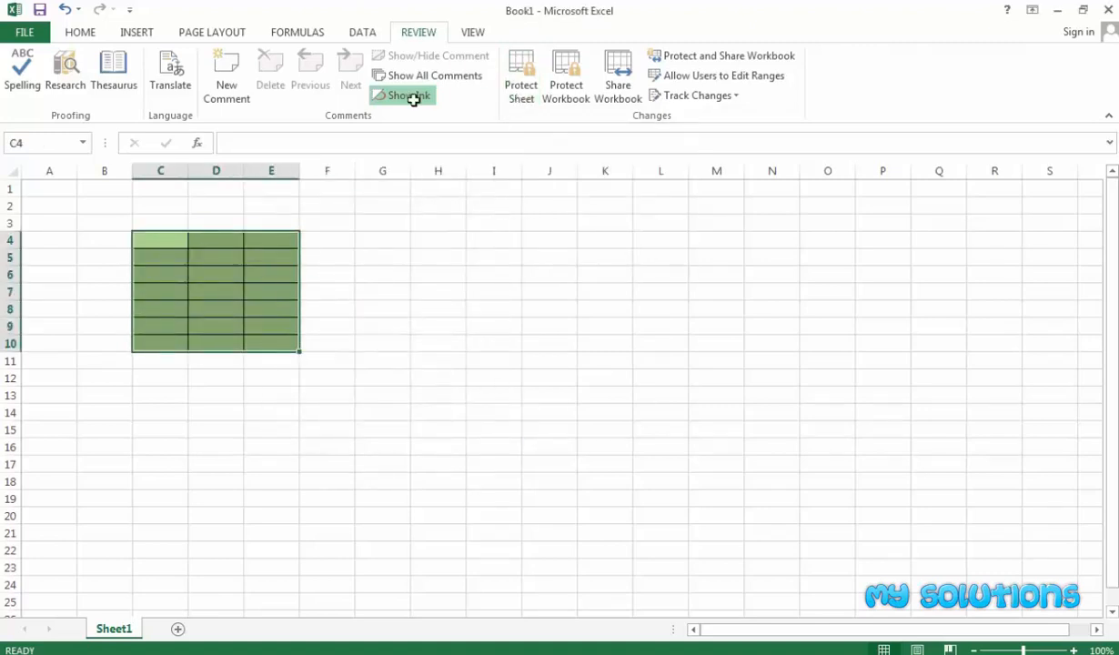
pyautogui.click(171, 265)
pyautogui.moveTo(160, 240); pyautogui.dragTo(264, 345)
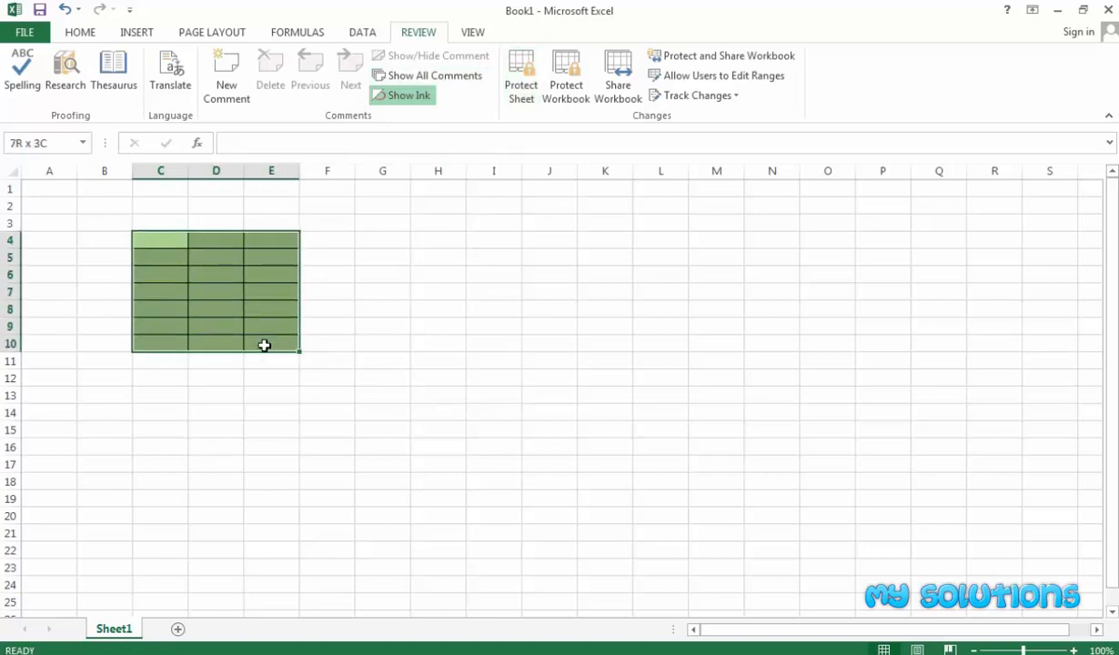
# Protect Sheet1 with a password, re-entering it to confirm.
pyautogui.click(520, 78)
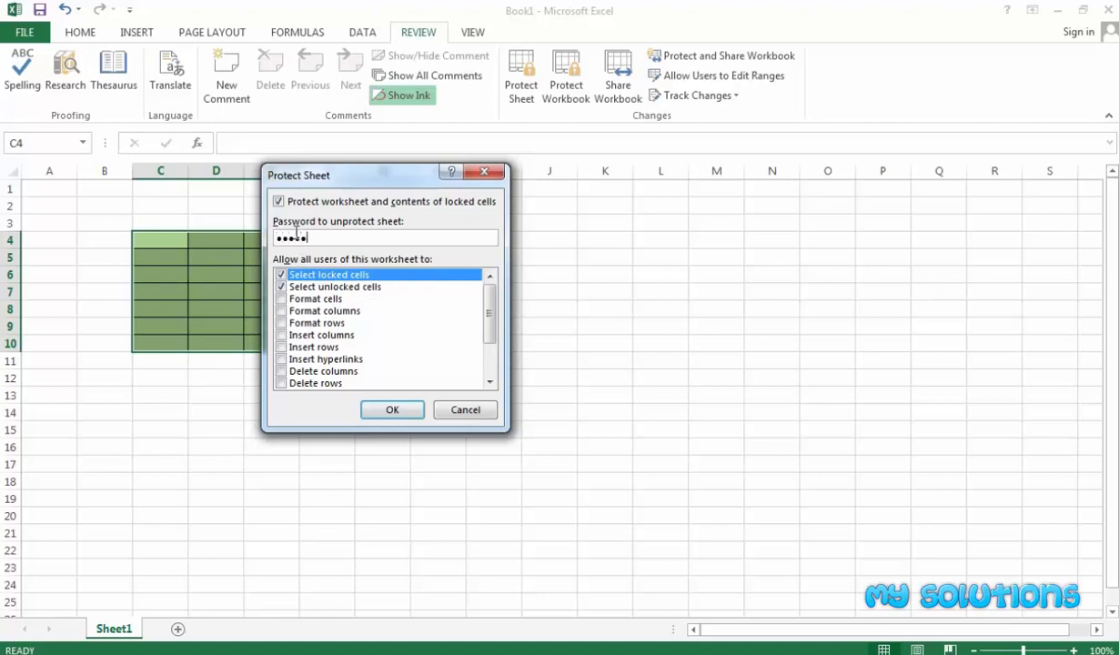
pyautogui.click(389, 410)
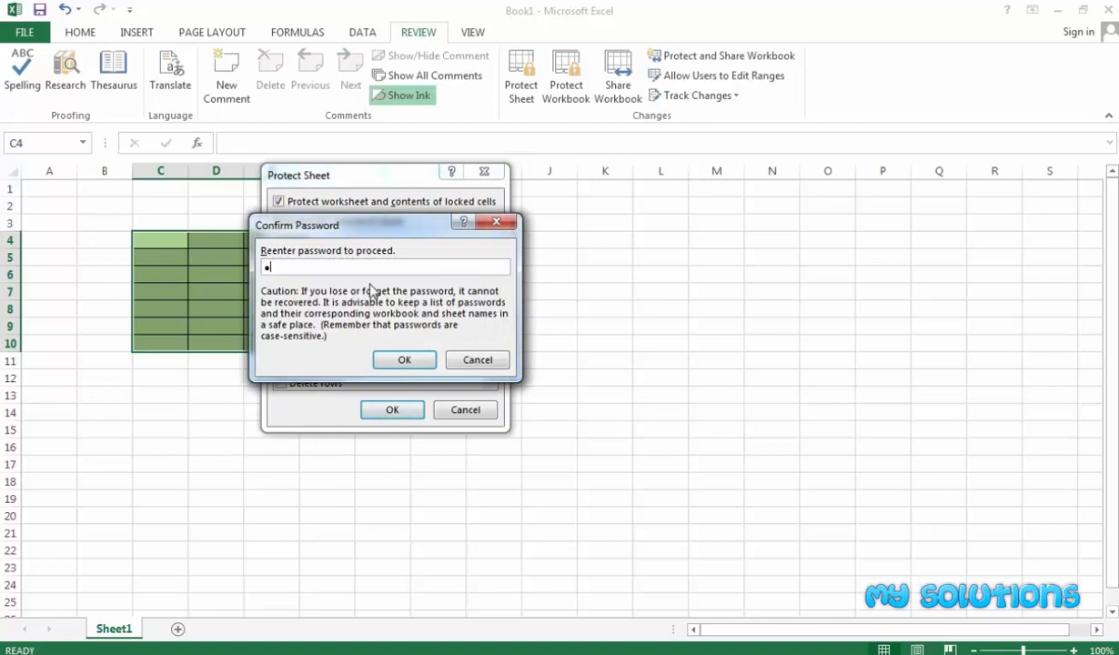
pyautogui.write('•••••')
pyautogui.click(390, 362)
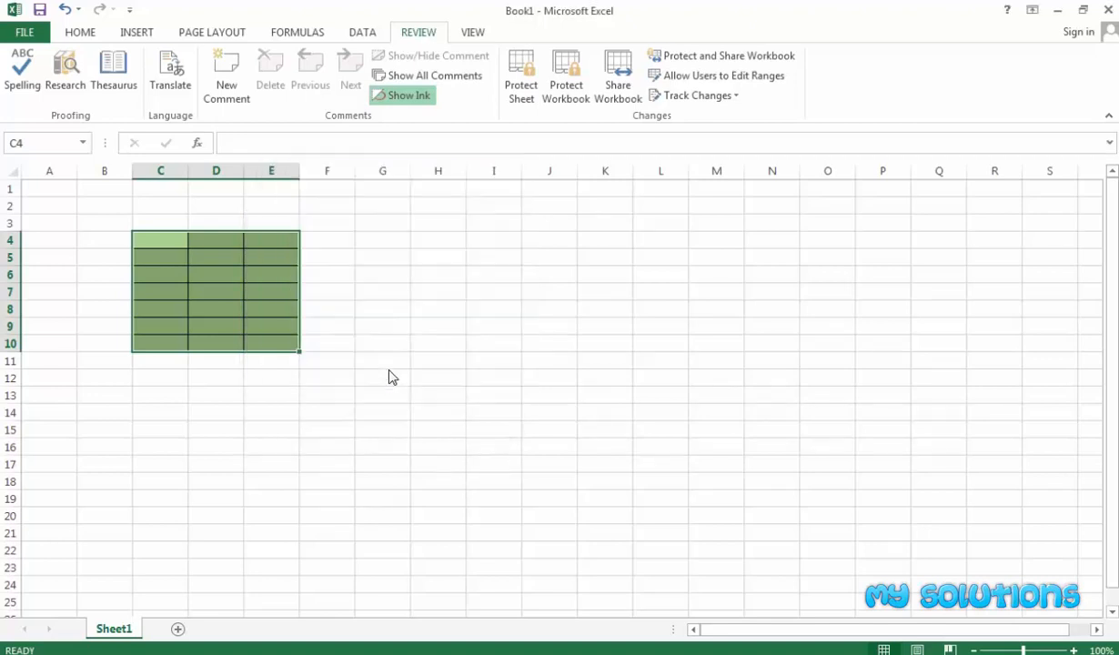
pyautogui.click(517, 275)
pyautogui.click(359, 269)
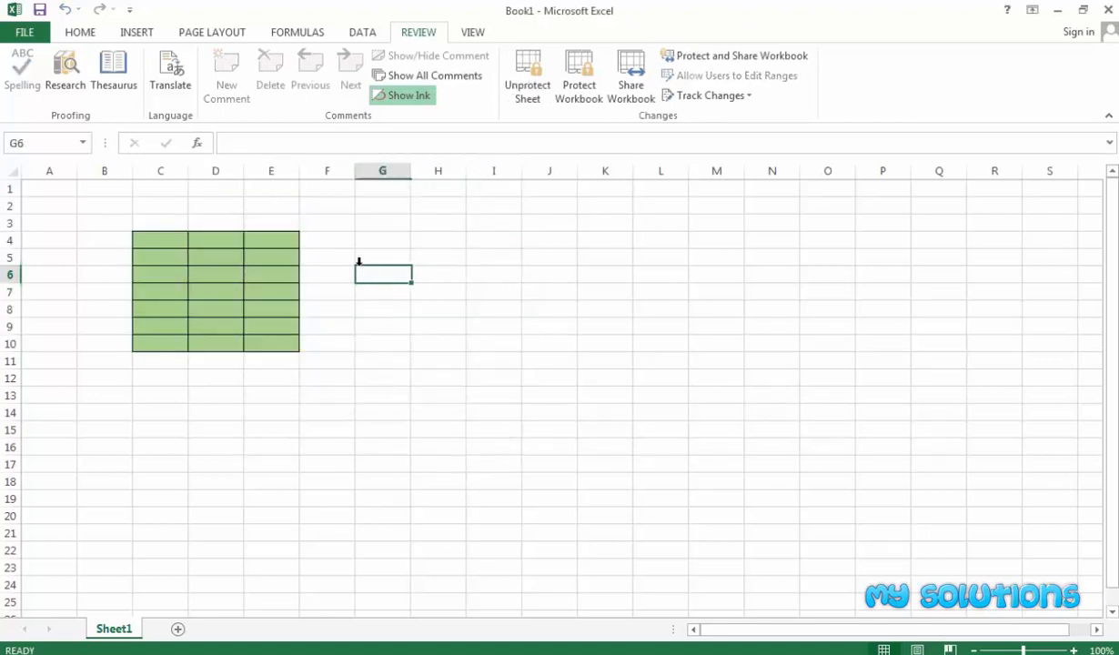
# Check that cells E4 and H5 refuse edits, dismissing the protected-sheet warning.
pyautogui.click(263, 239)
pyautogui.doubleClick(263, 239)
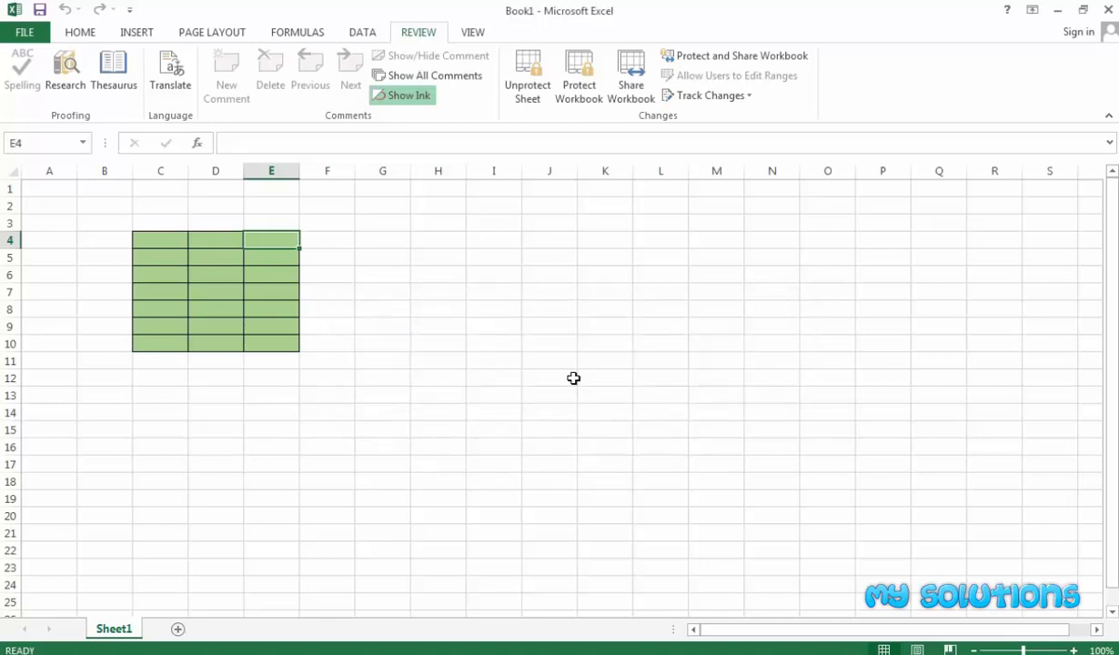
pyautogui.click(437, 295)
pyautogui.click(455, 263)
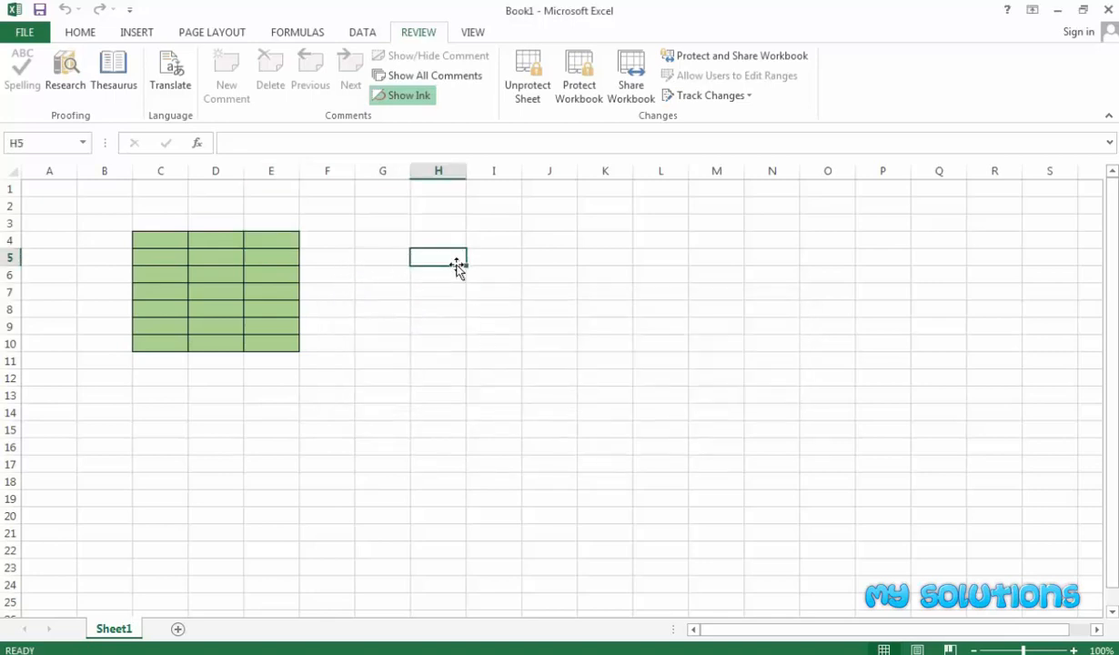
pyautogui.doubleClick(456, 265)
pyautogui.click(549, 379)
pyautogui.rightClick(437, 259)
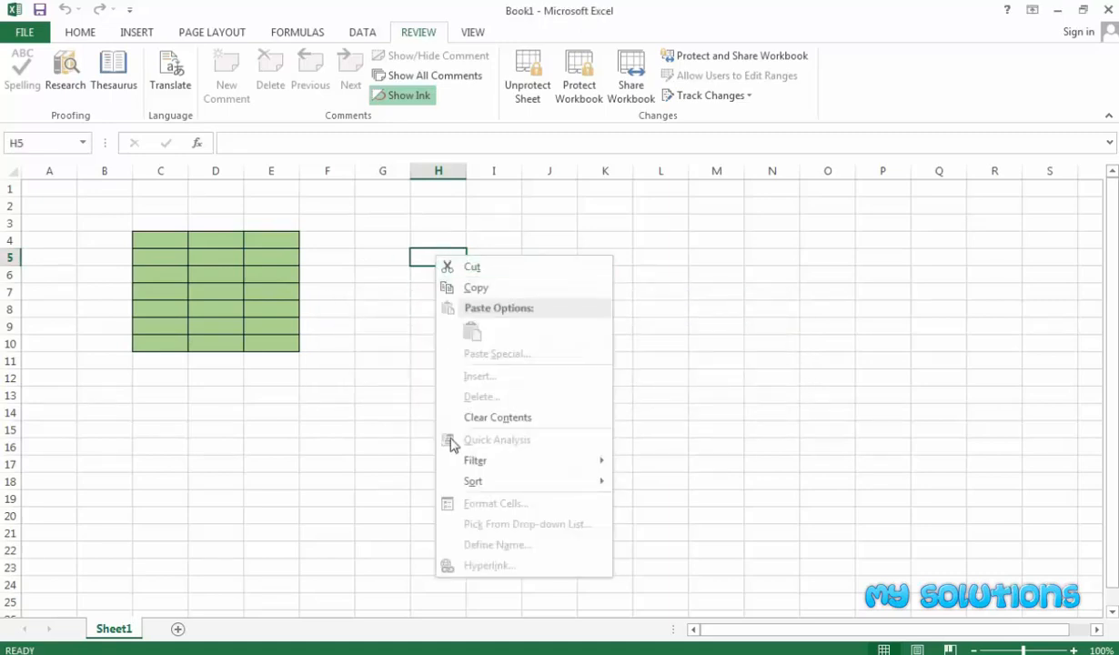
pyautogui.click(424, 253)
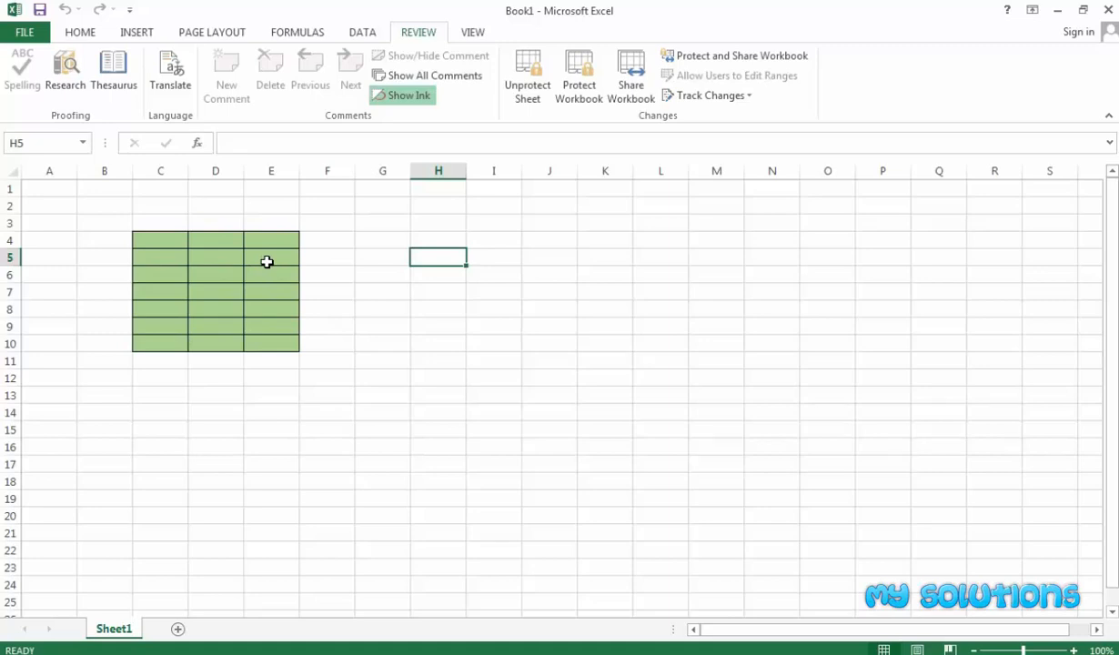
# Bring up the Unprotect Sheet password prompt.
pyautogui.click(325, 244)
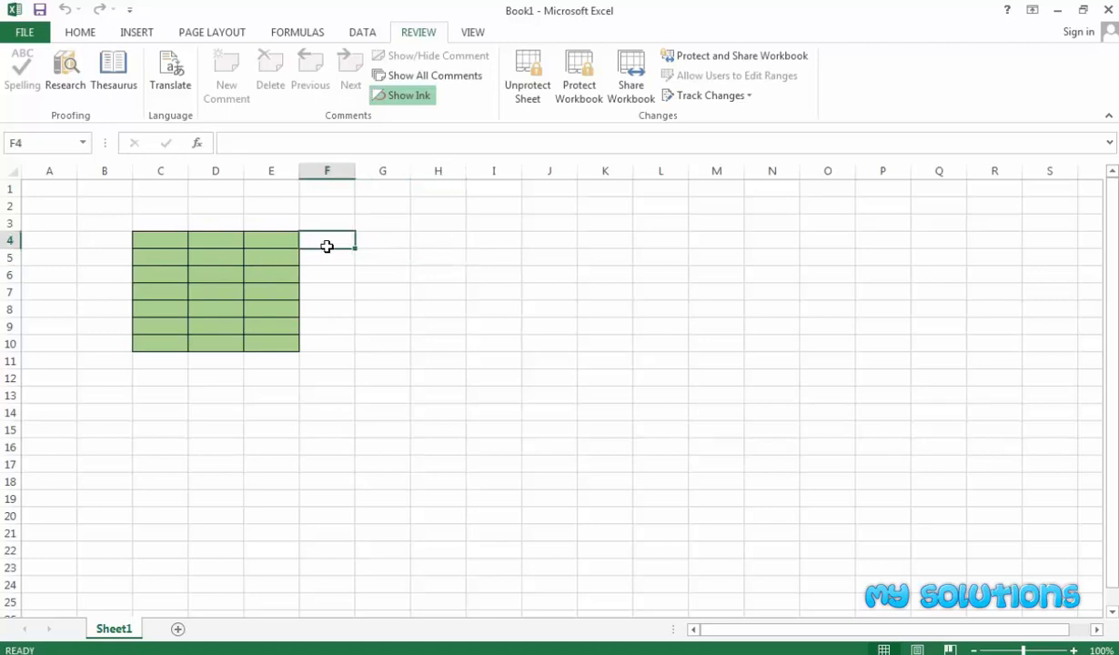
pyautogui.click(412, 271)
pyautogui.click(362, 242)
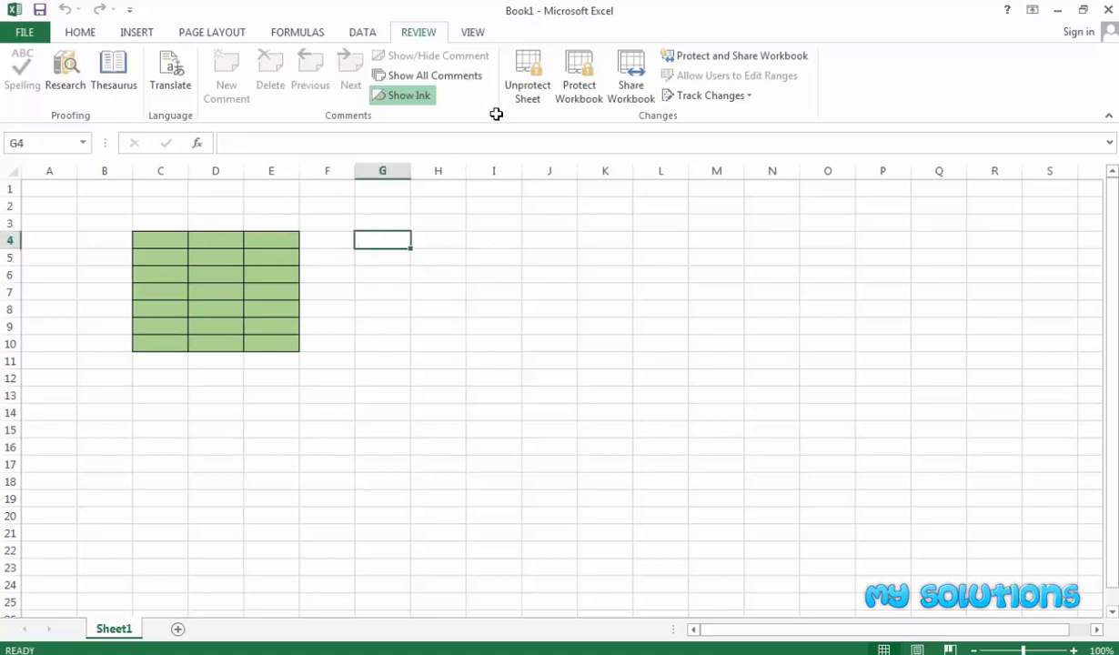
pyautogui.click(259, 241)
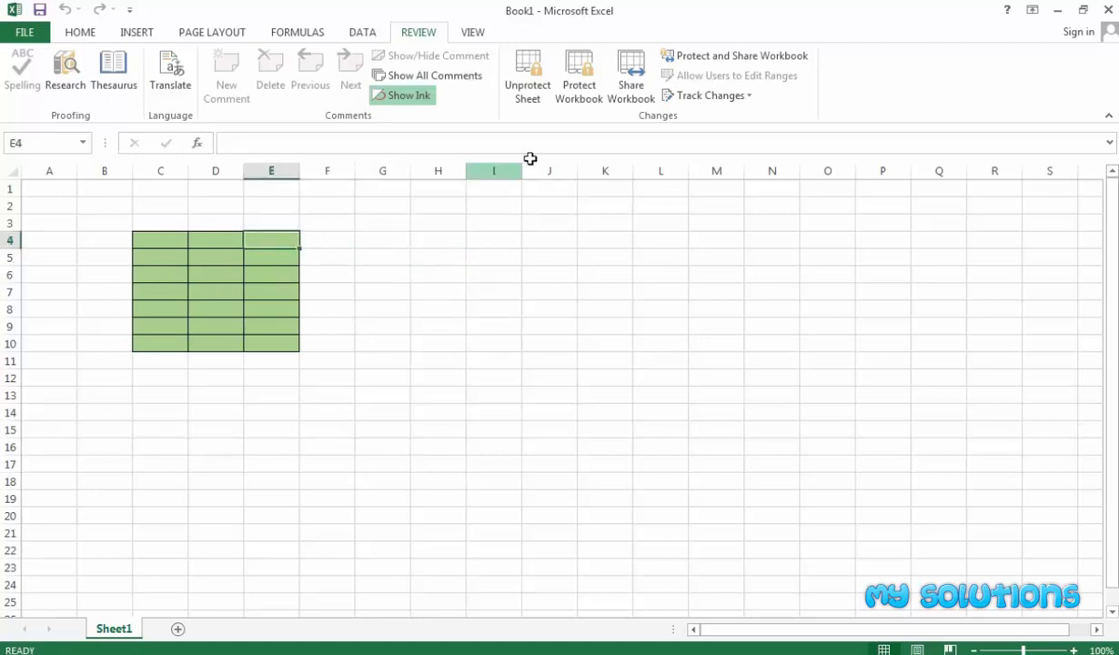
pyautogui.click(530, 96)
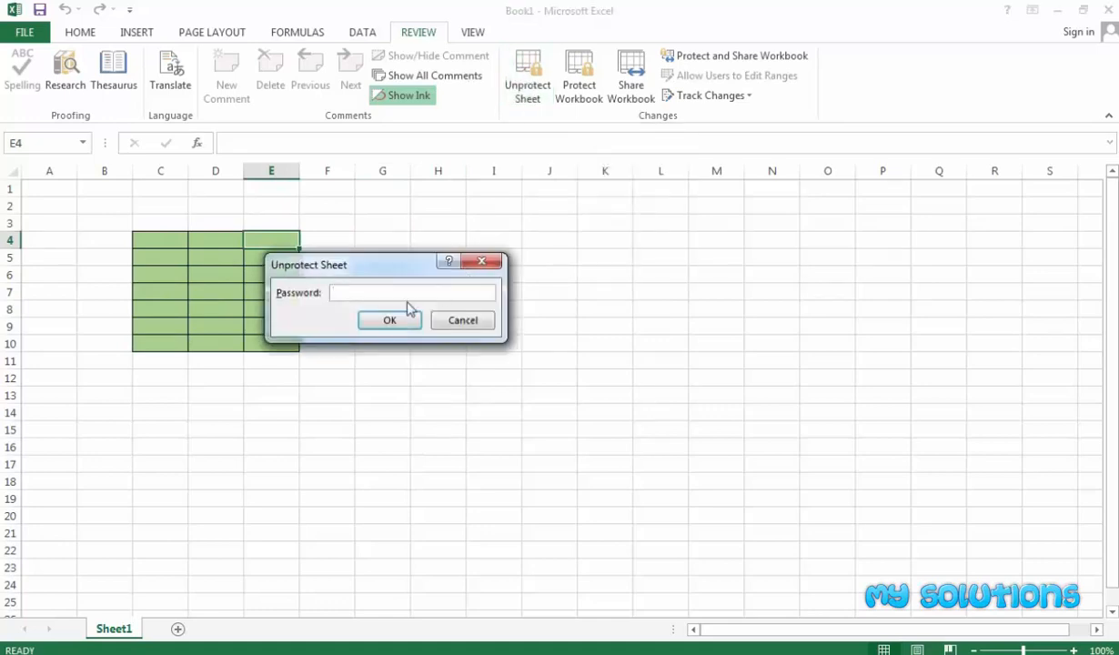
# Unprotect the sheet by entering its password.
pyautogui.write('12345')
pyautogui.click(395, 322)
pyautogui.click(361, 341)
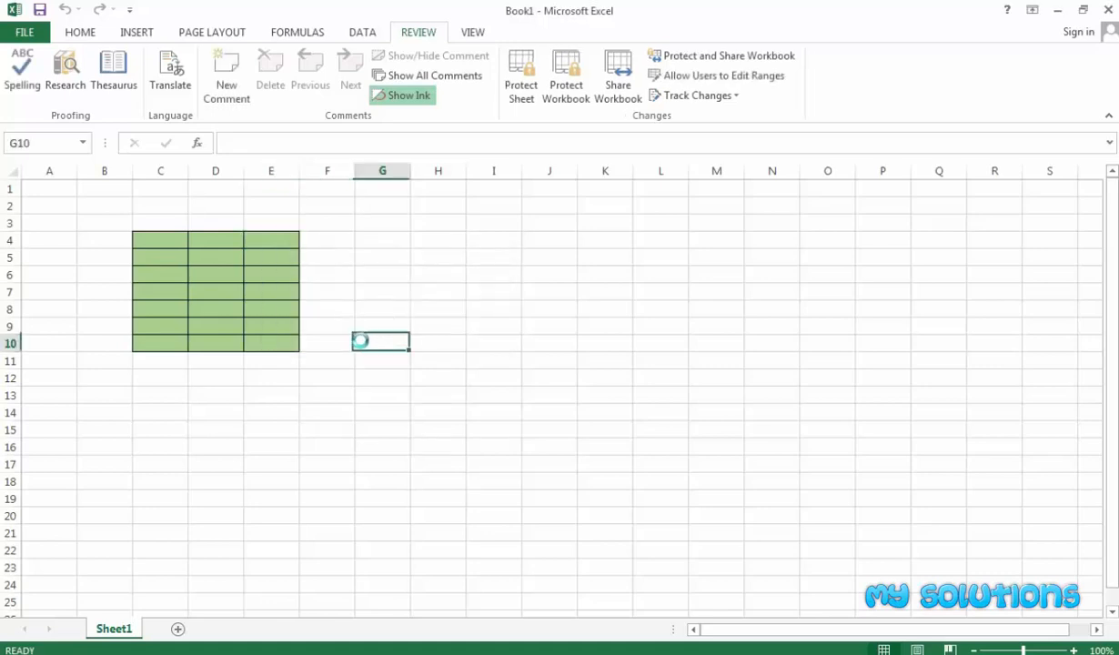
# Enter test values 56 in D4 and 78 in E4.
pyautogui.click(210, 246)
pyautogui.write('56')
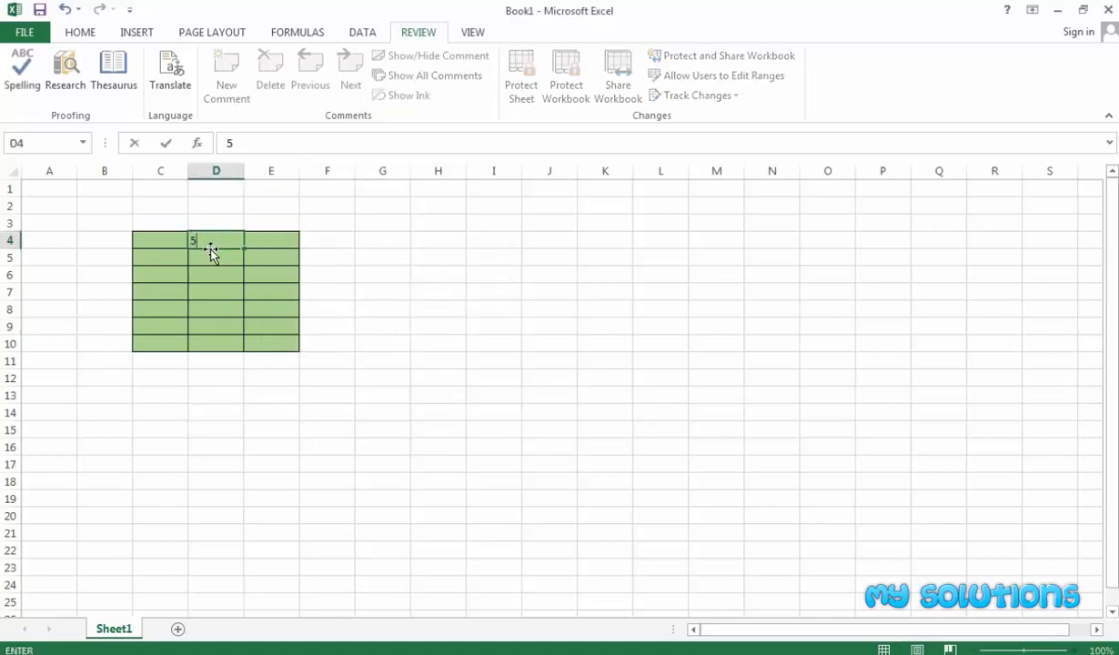
pyautogui.click(210, 275)
pyautogui.click(257, 246)
pyautogui.write('78')
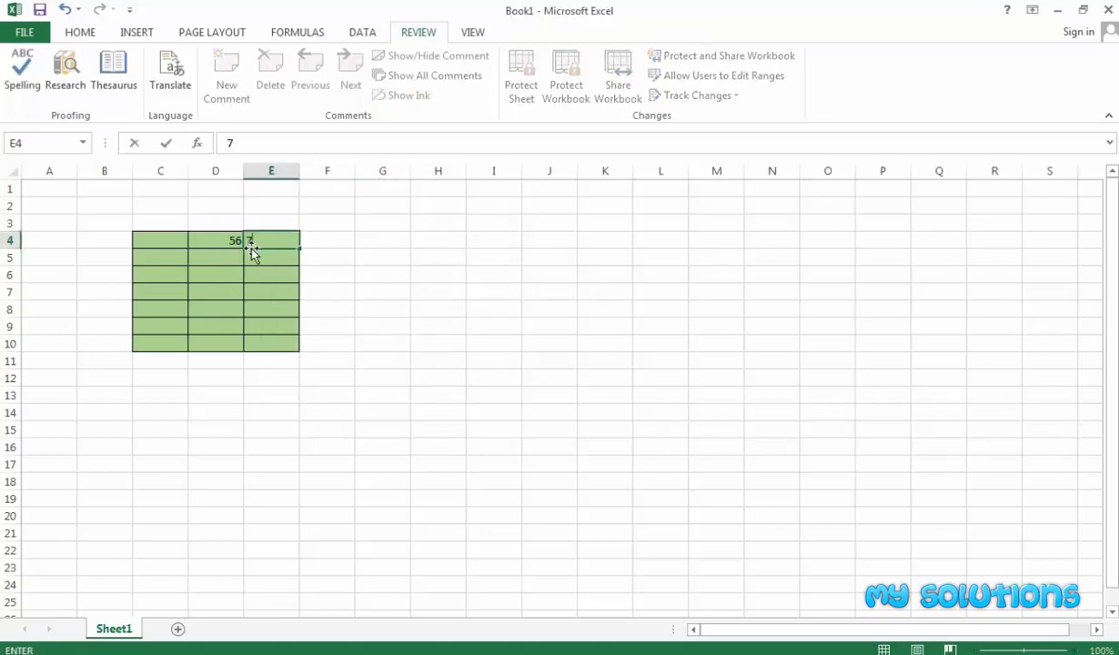
pyautogui.click(251, 303)
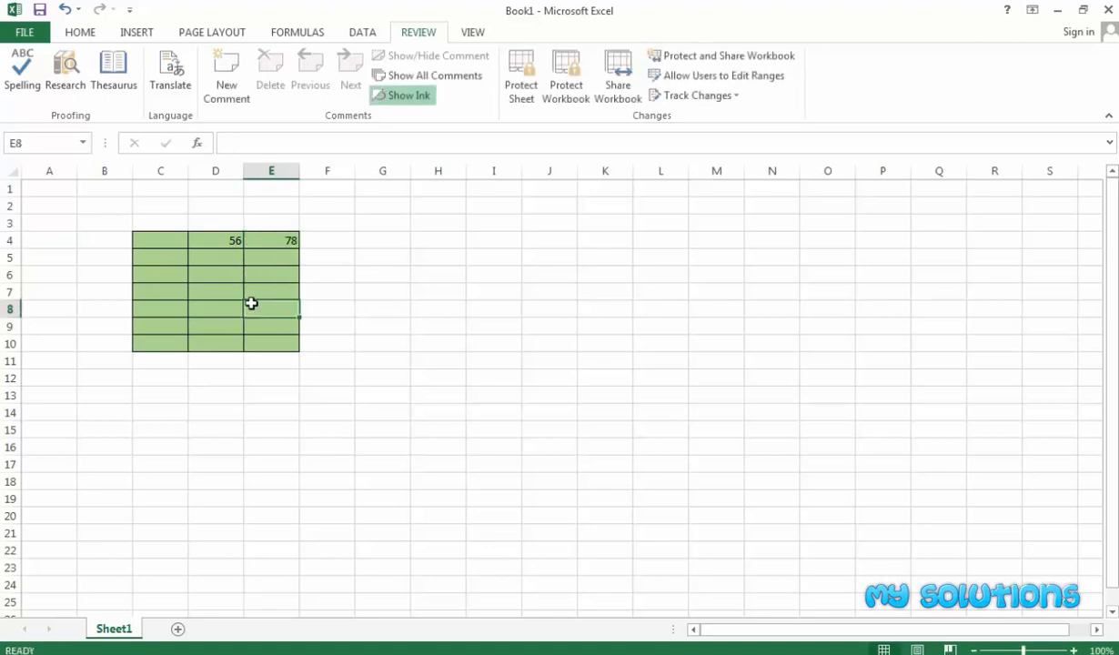
pyautogui.click(368, 303)
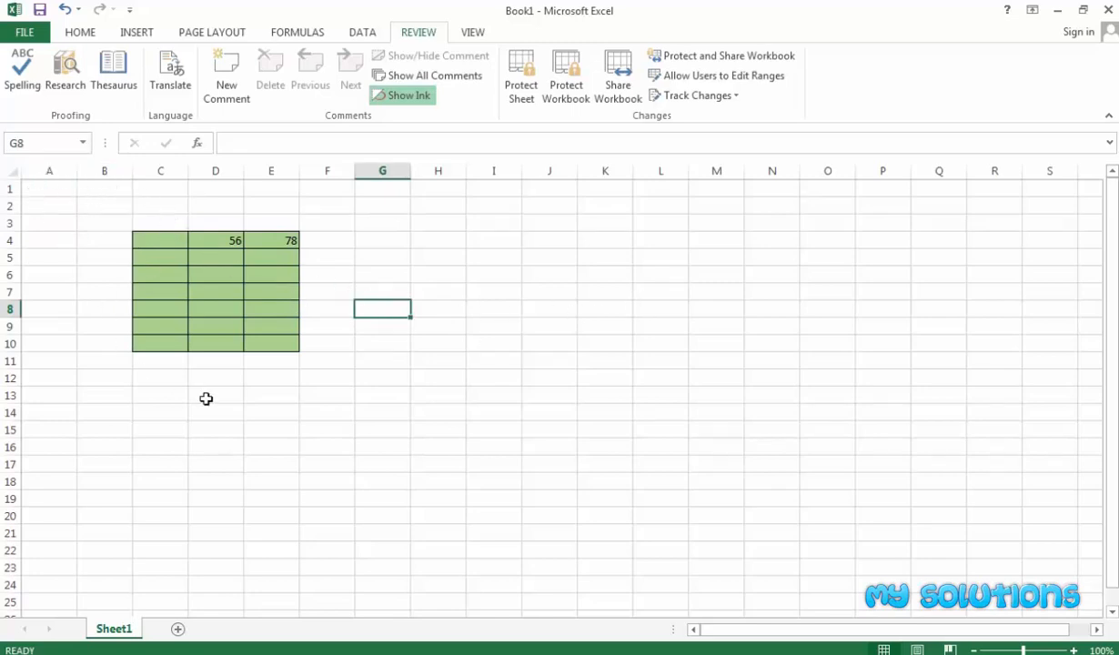
# Clear the test values from D4:E4 with Delete.
pyautogui.moveTo(155, 242); pyautogui.dragTo(261, 344)
pyautogui.click(247, 252)
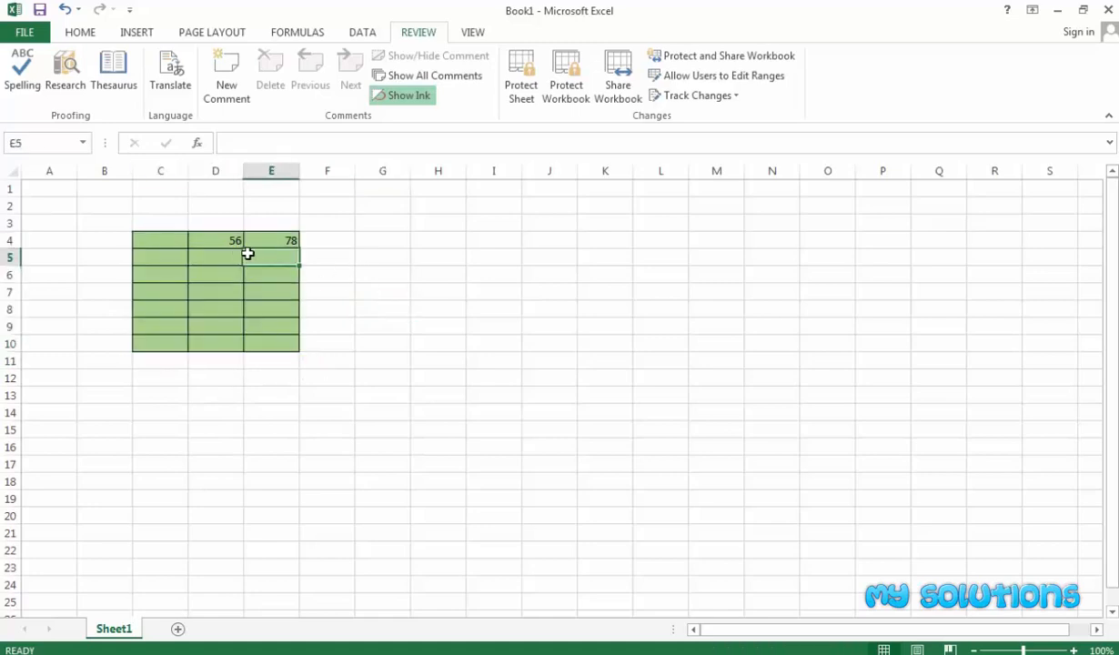
pyautogui.click(228, 239)
pyautogui.moveTo(250, 241); pyautogui.dragTo(266, 245)
pyautogui.press('Delete')
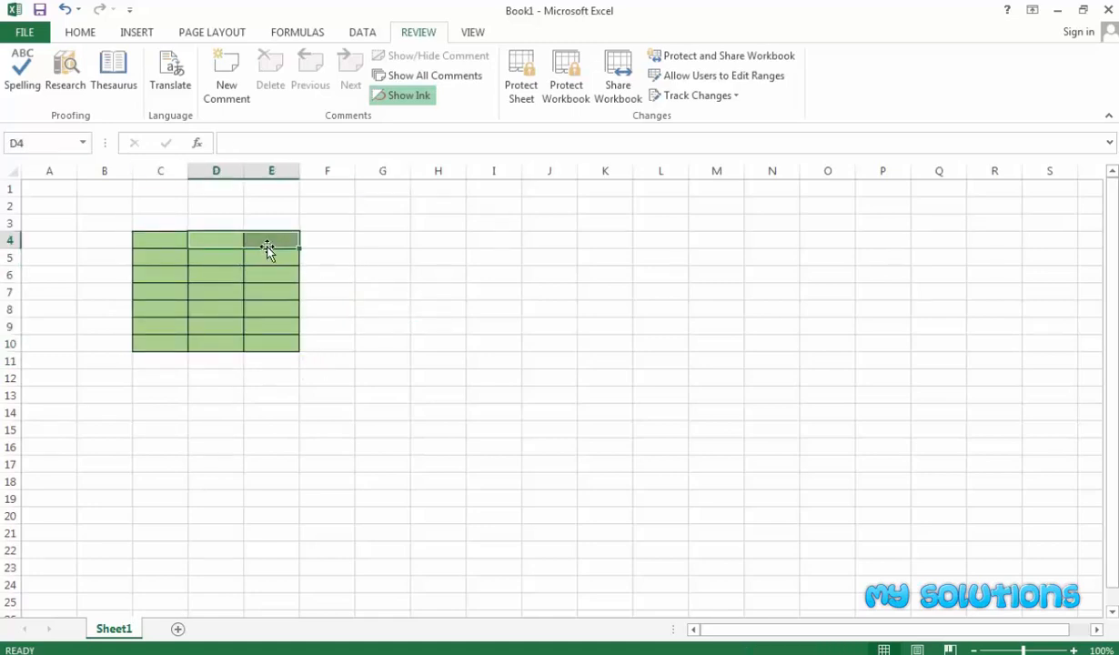
pyautogui.click(445, 274)
pyautogui.moveTo(155, 240); pyautogui.dragTo(254, 343)
pyautogui.click(27, 186)
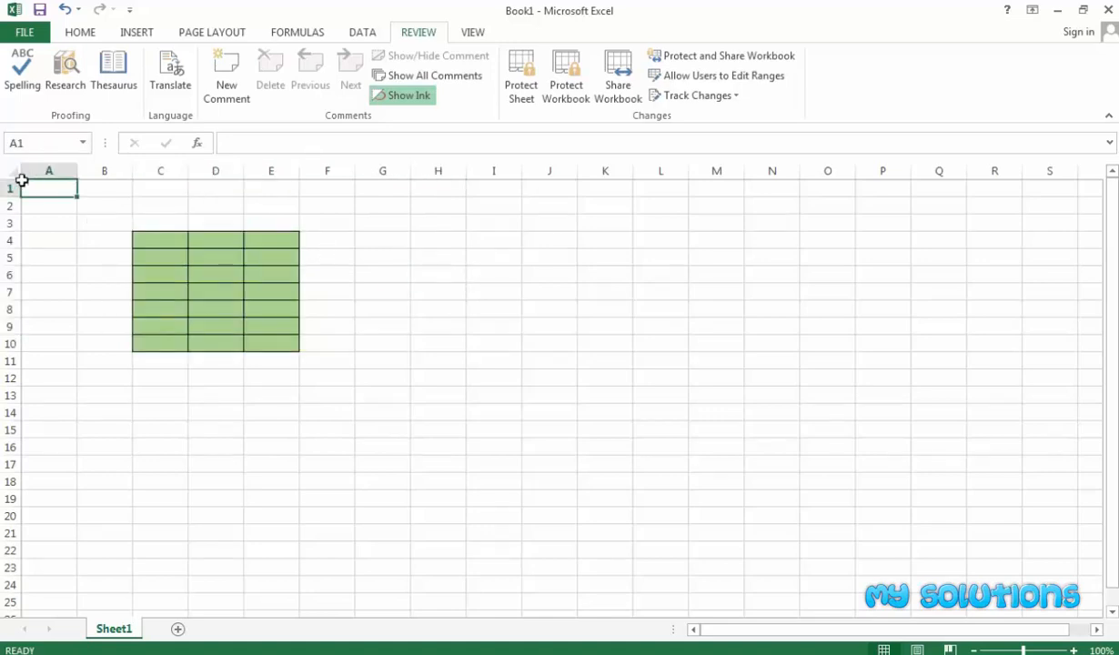
# Uncheck Locked in Format Cells for the entire worksheet.
pyautogui.click(12, 175)
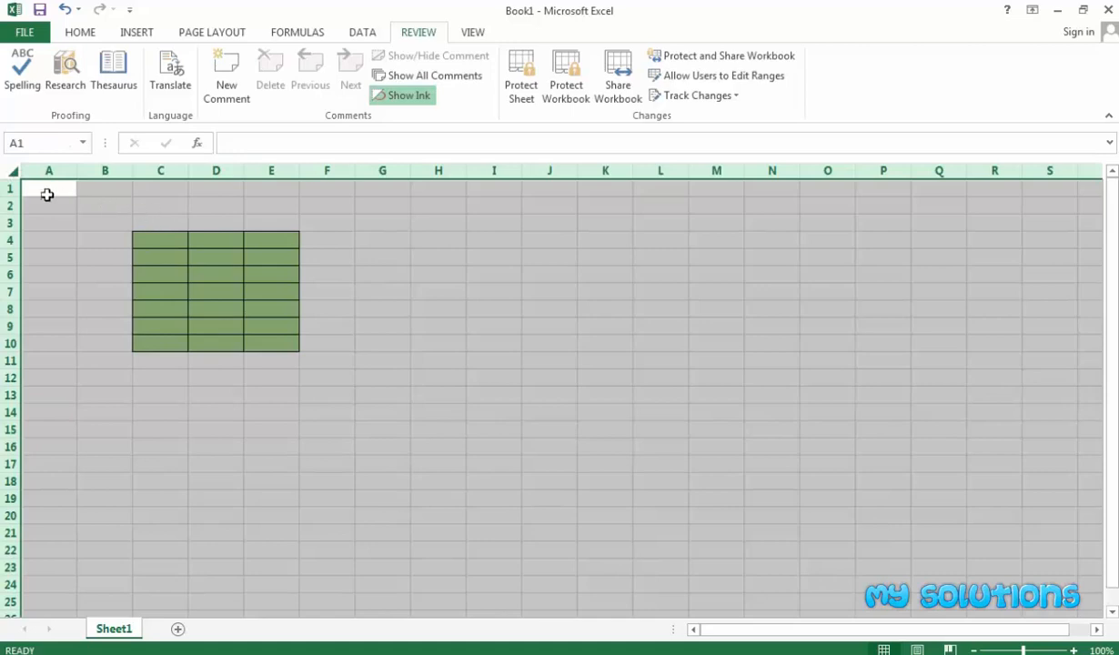
pyautogui.rightClick(35, 176)
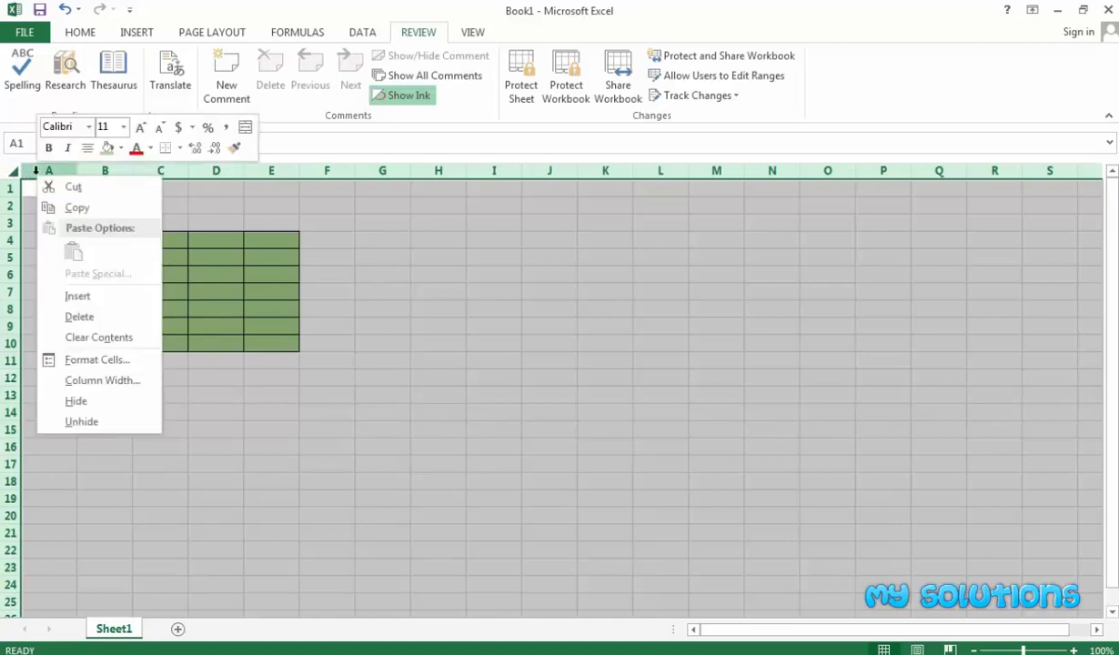
pyautogui.click(96, 361)
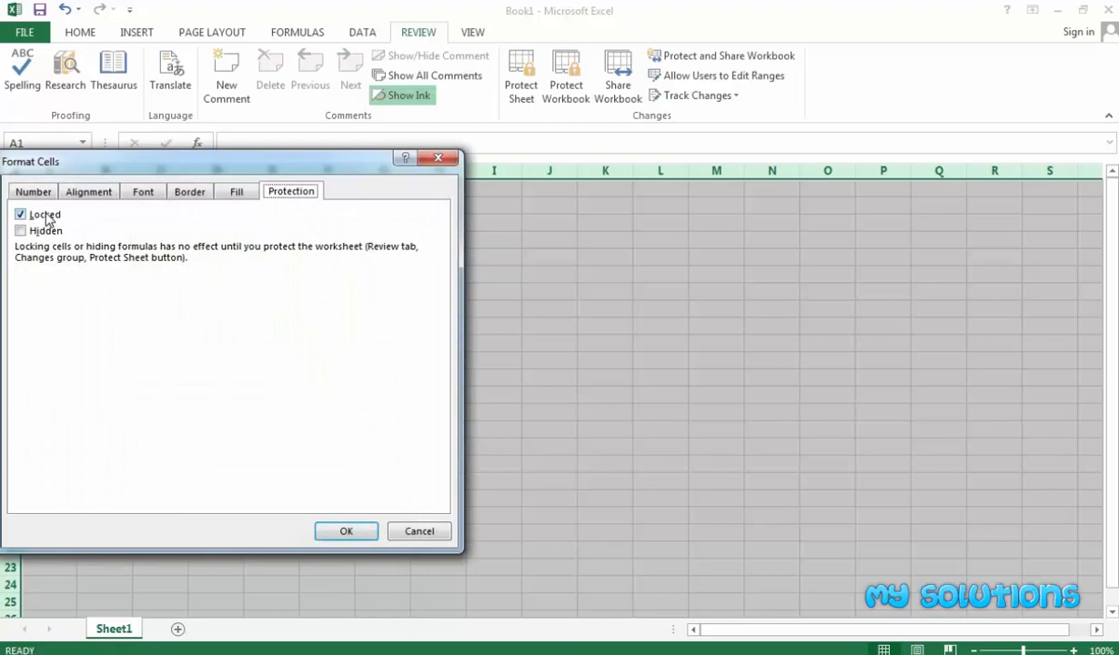
pyautogui.click(45, 217)
pyautogui.click(348, 530)
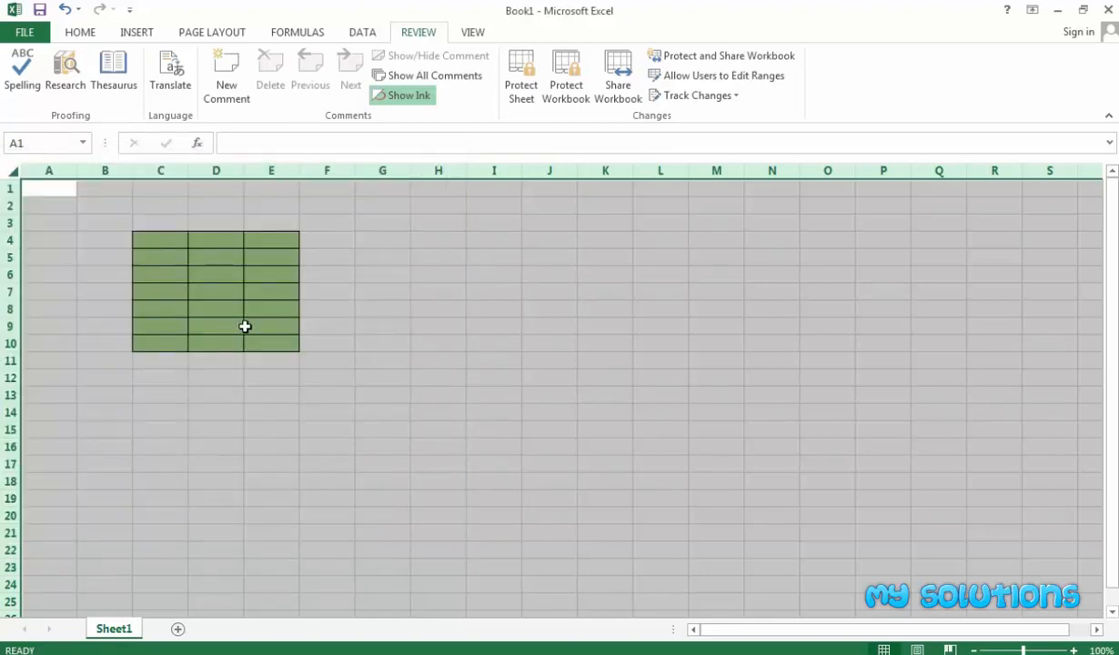
pyautogui.click(373, 289)
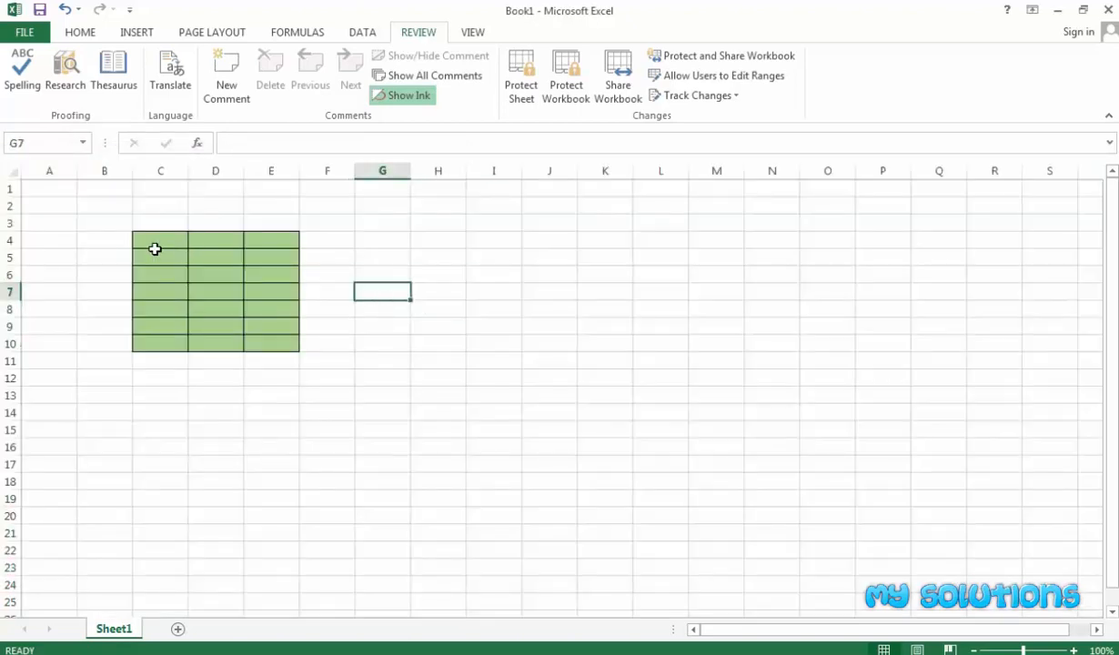
# Set every cell on the worksheet back to Locked.
pyautogui.click(11, 171)
pyautogui.rightClick(10, 171)
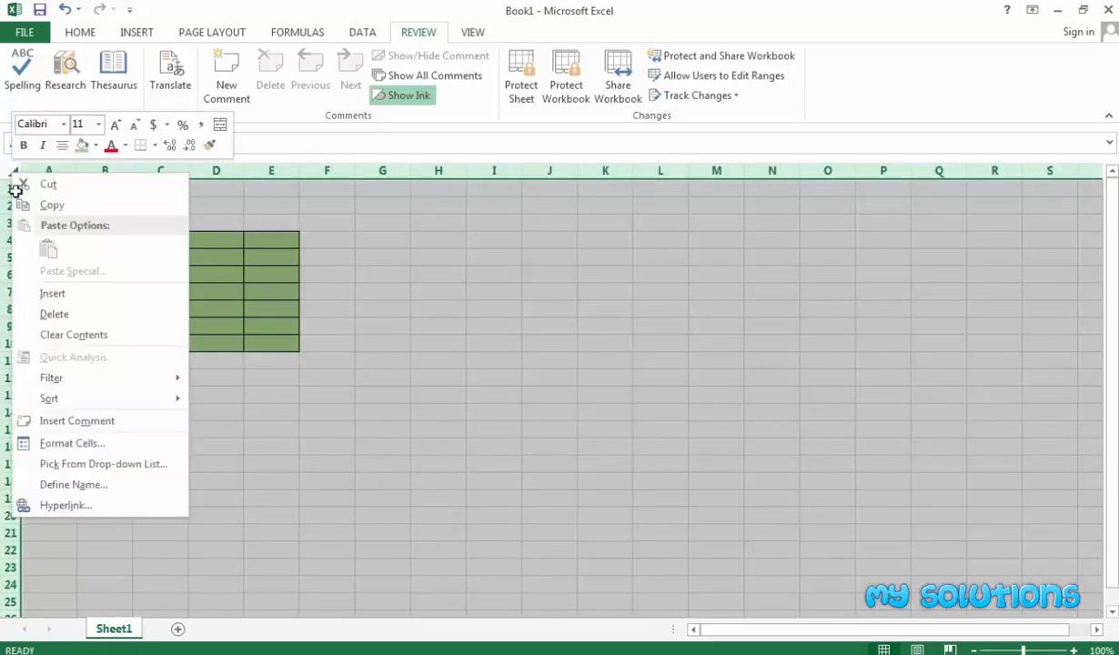
pyautogui.click(71, 442)
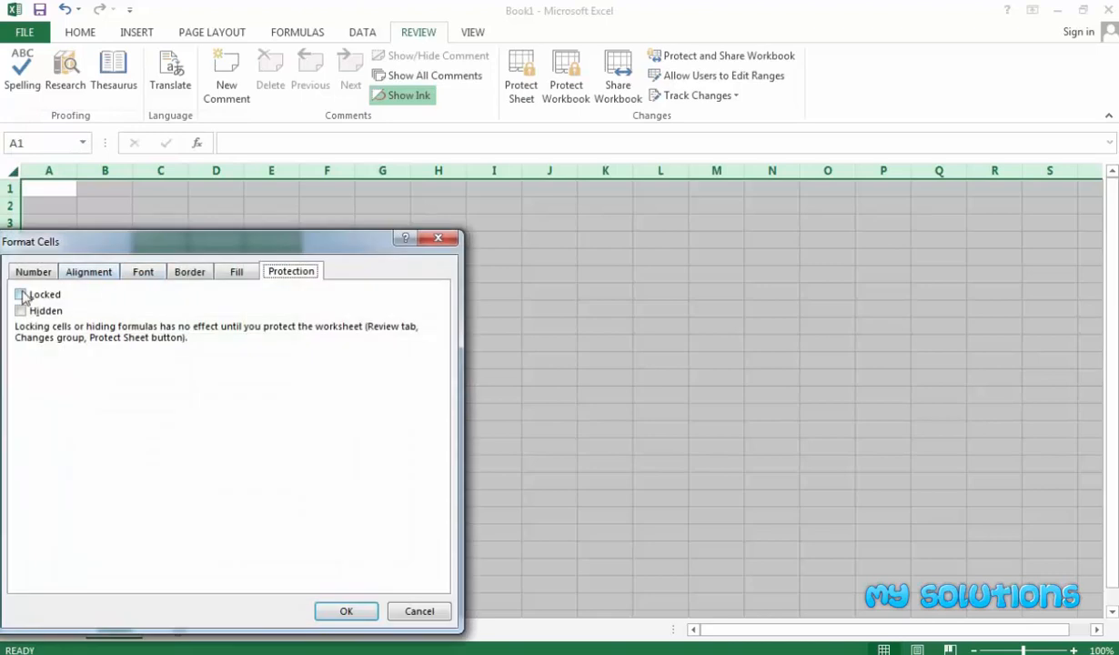
pyautogui.click(21, 294)
pyautogui.click(344, 611)
pyautogui.click(229, 393)
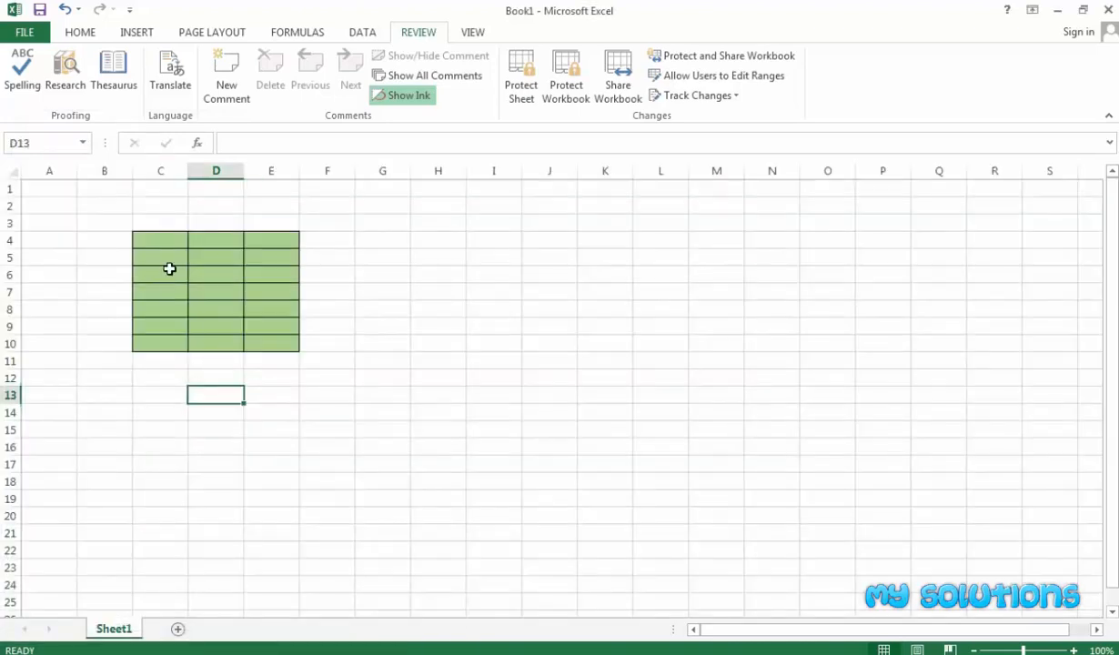
# Unlock the green table cells C4:E10 in Format Cells Protection.
pyautogui.moveTo(169, 242); pyautogui.dragTo(268, 342)
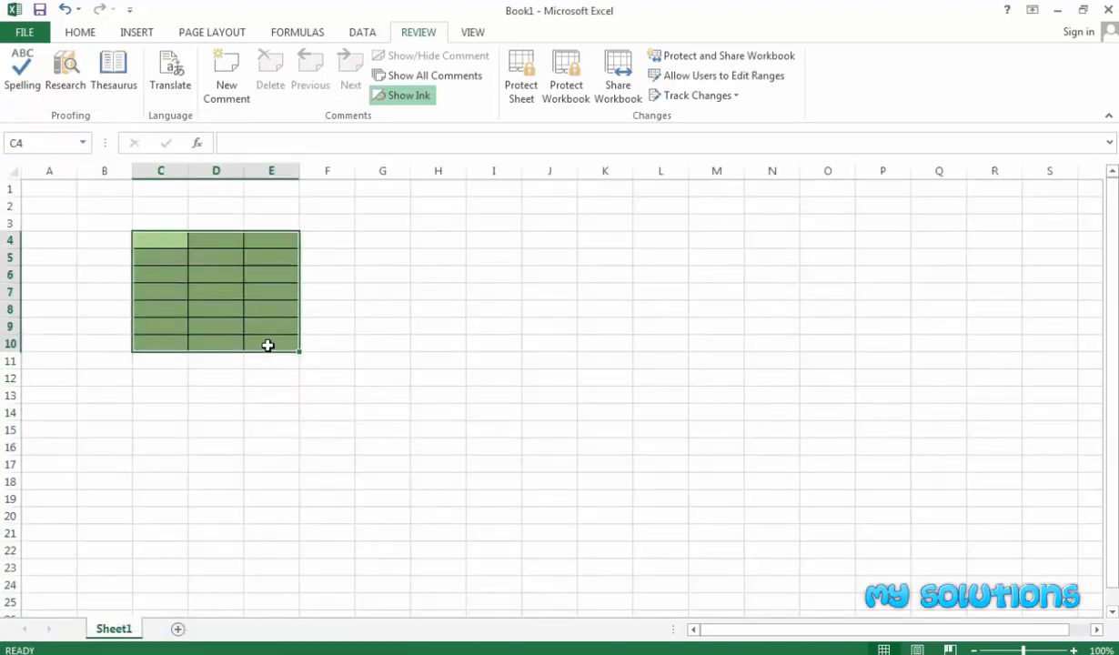
pyautogui.rightClick(254, 320)
pyautogui.click(293, 583)
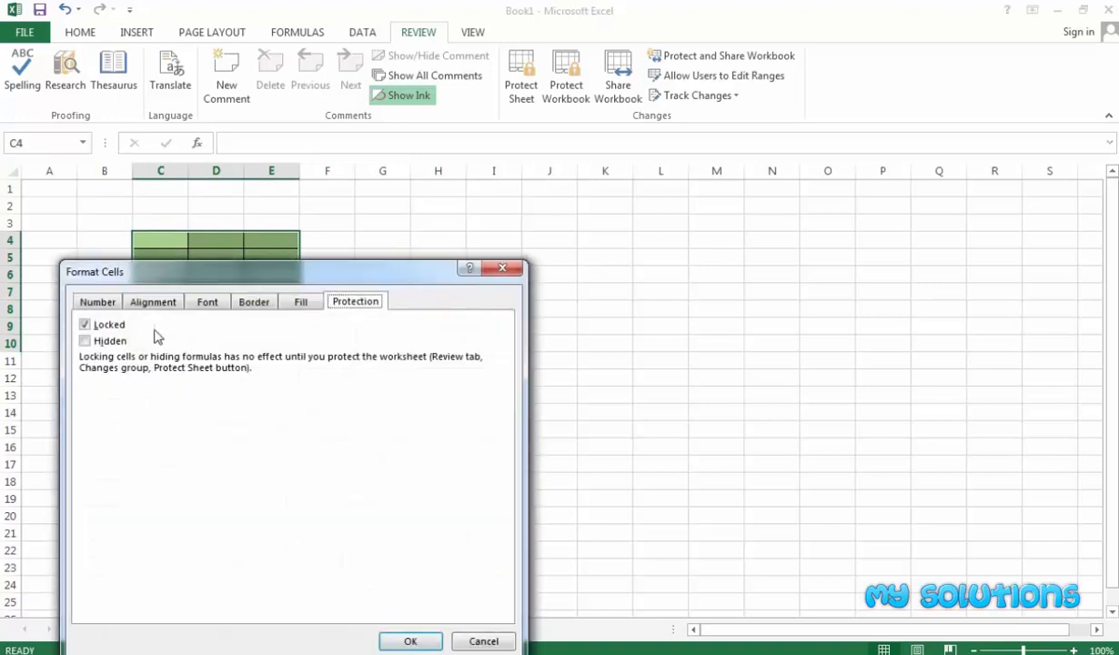
pyautogui.click(109, 325)
pyautogui.click(400, 639)
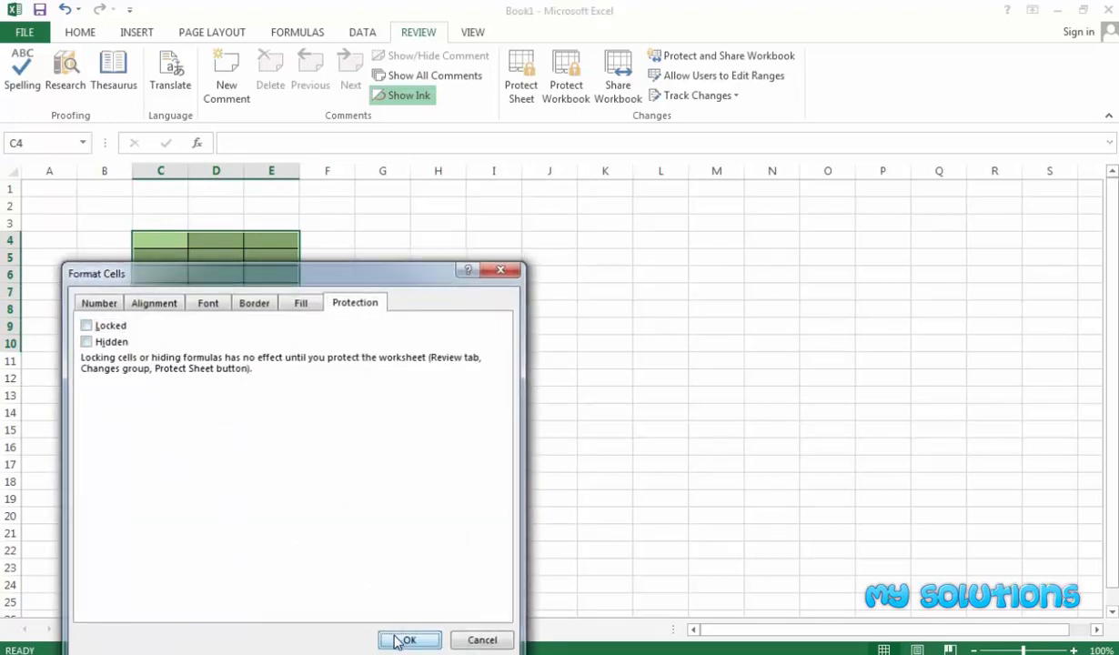
pyautogui.click(358, 380)
pyautogui.click(117, 209)
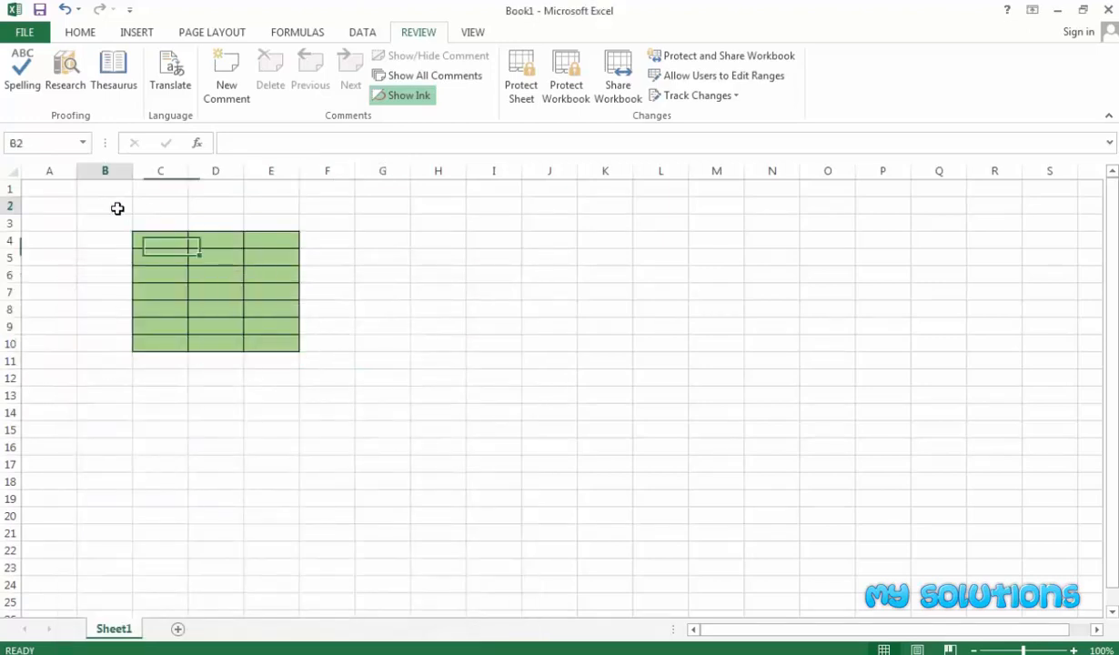
# Protect the sheet again with a confirmed password.
pyautogui.click(505, 87)
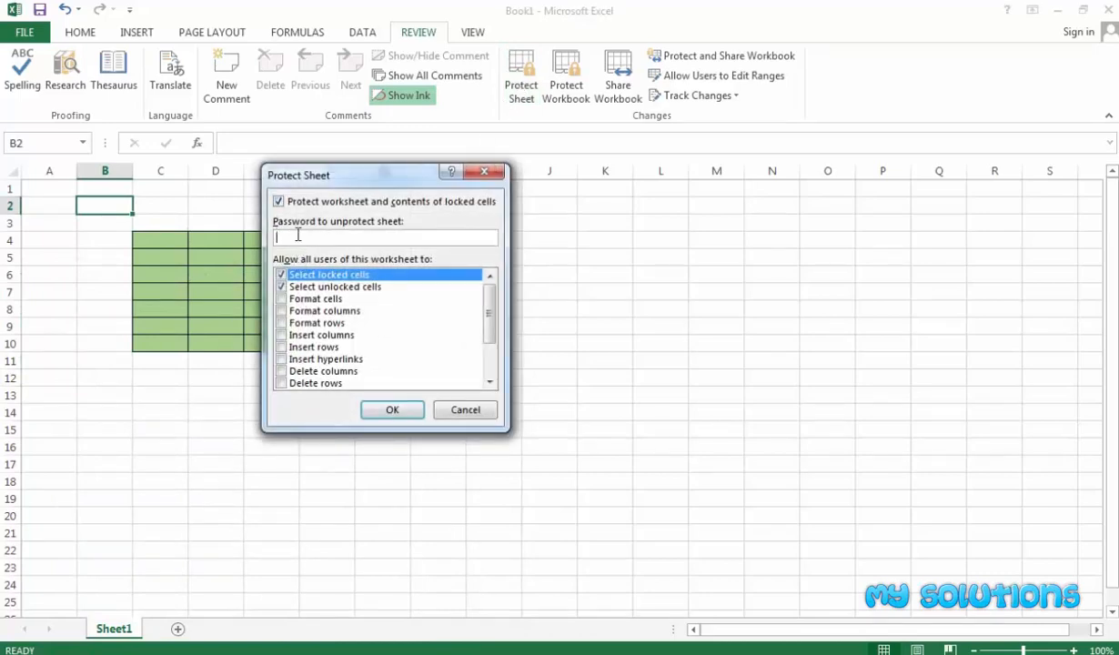
pyautogui.click(399, 407)
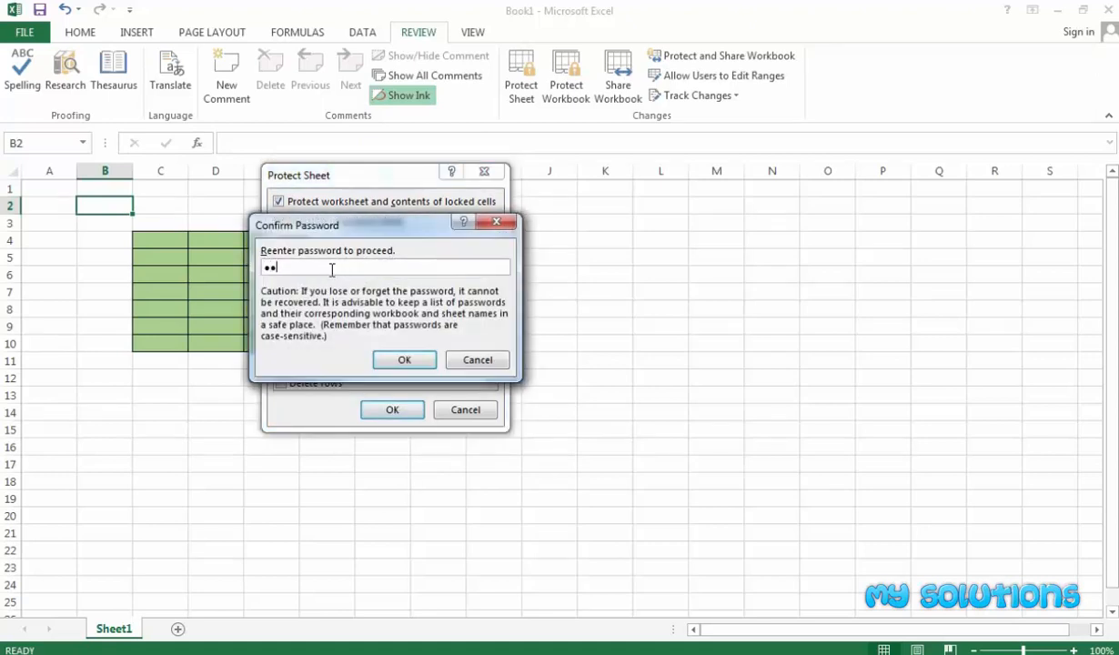
pyautogui.click(403, 361)
pyautogui.click(379, 394)
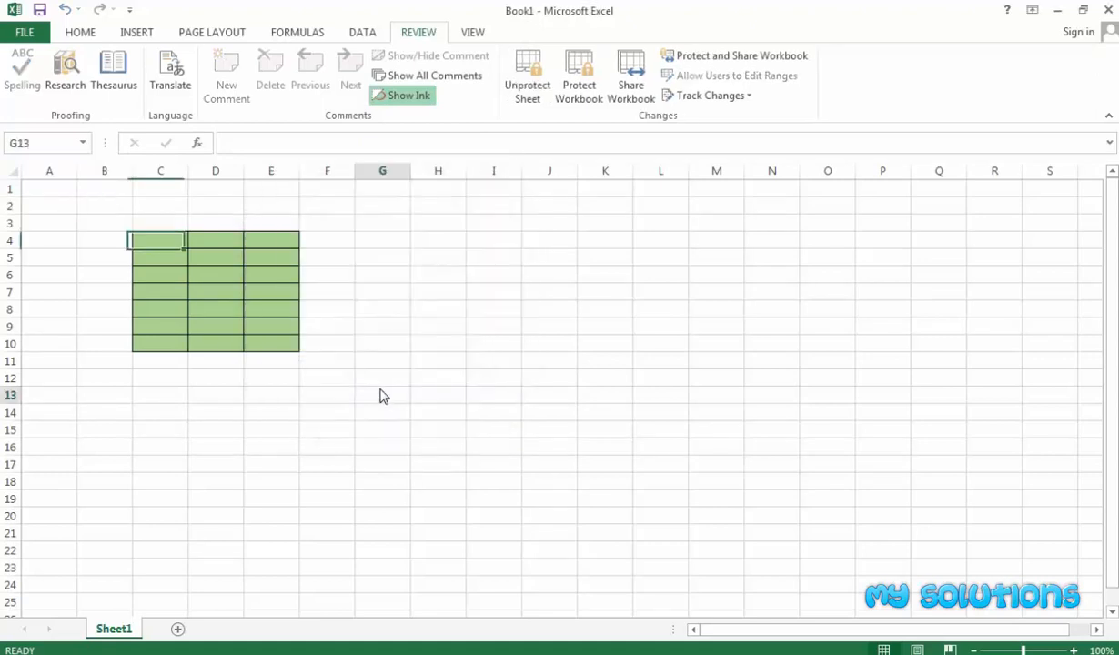
pyautogui.click(119, 203)
# Confirm B2 is locked, then enter 65 in E4 and 67 in D4.
pyautogui.doubleClick(119, 204)
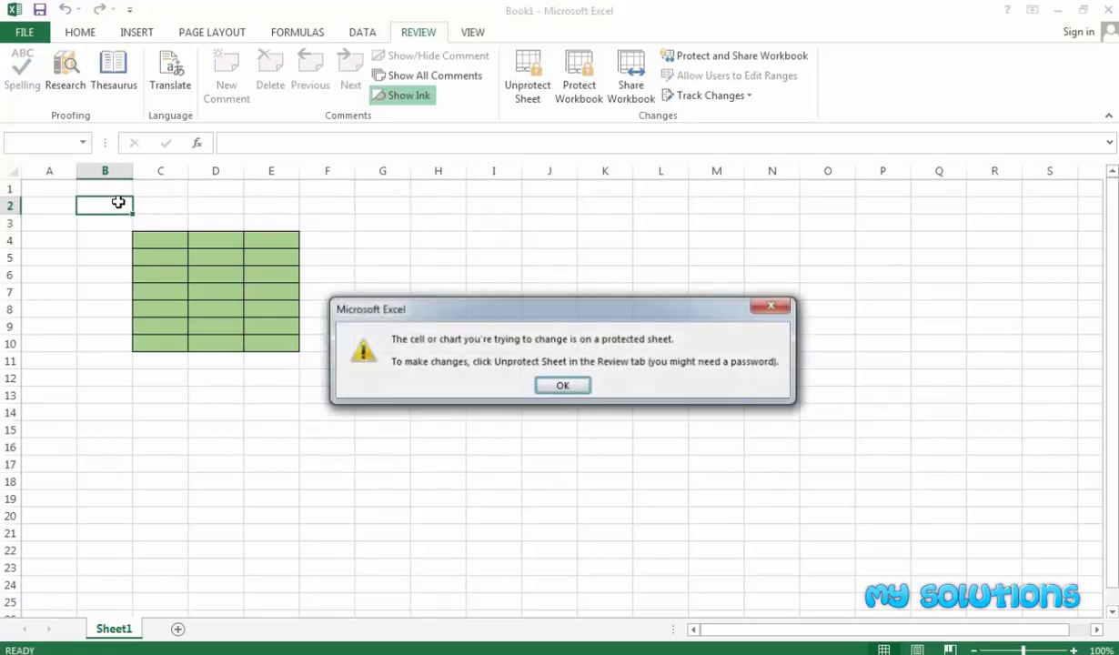
pyautogui.click(566, 386)
pyautogui.click(290, 241)
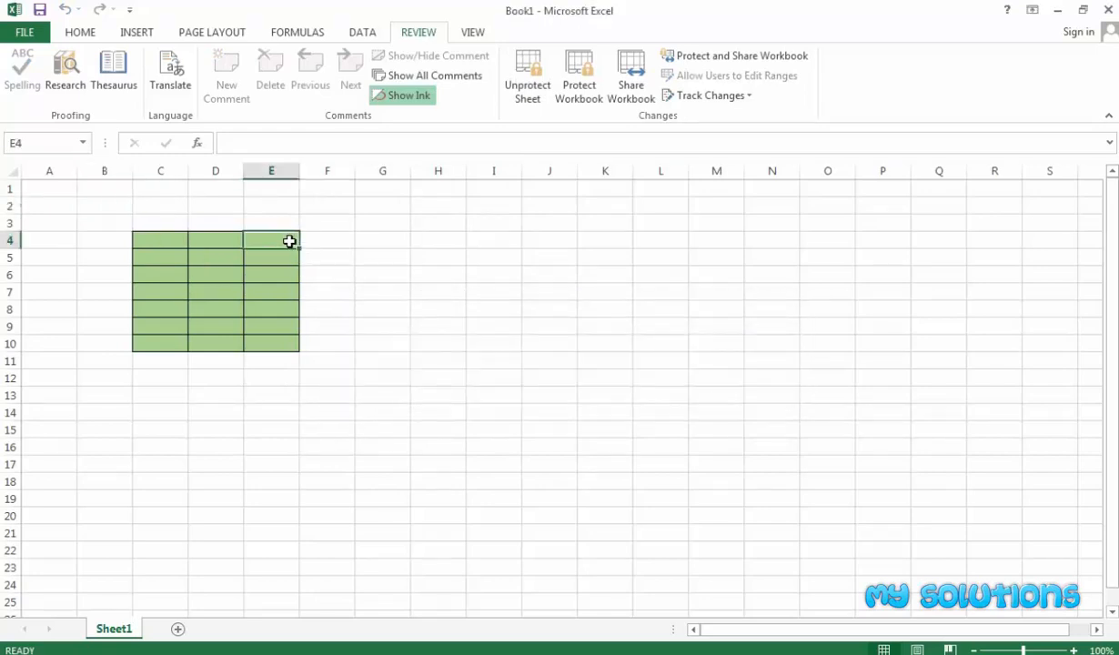
pyautogui.write('6')
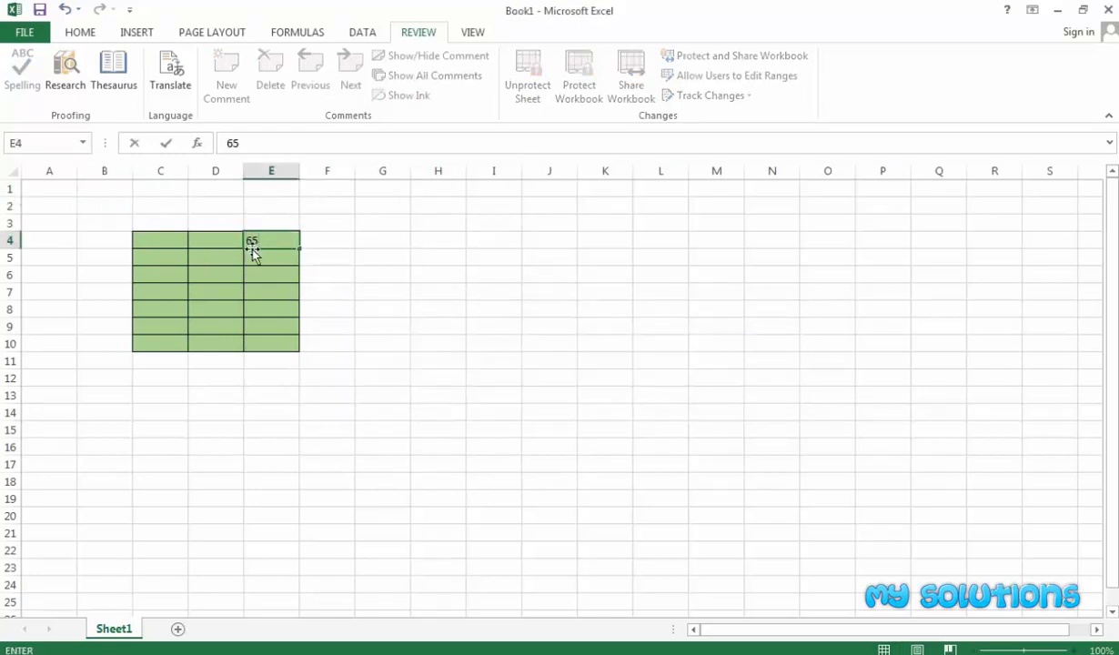
pyautogui.write('5')
pyautogui.press('Return')
pyautogui.click(229, 241)
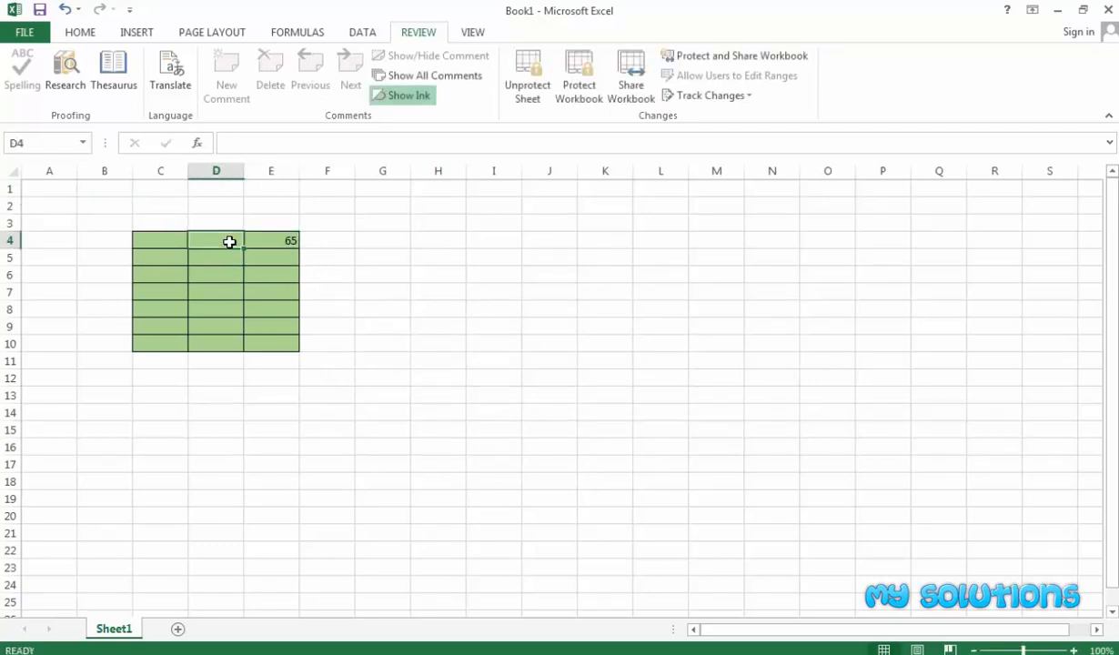
pyautogui.write('67')
pyautogui.click(222, 273)
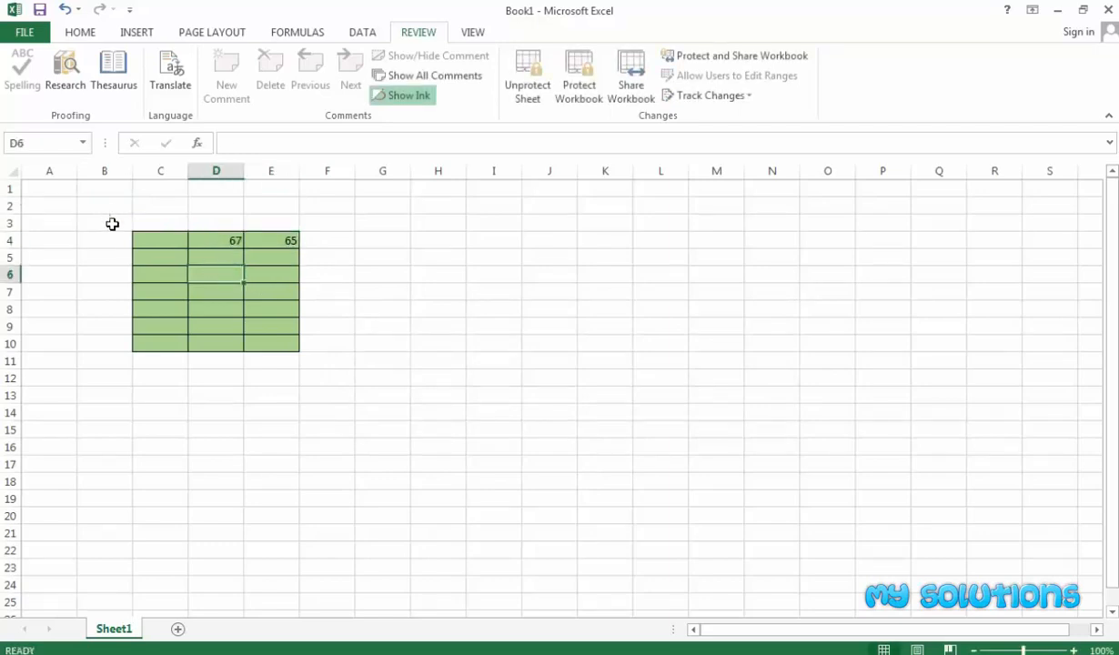
# Check that typing 6 into A2 outside the block triggers the protection warning.
pyautogui.moveTo(152, 239); pyautogui.dragTo(258, 350)
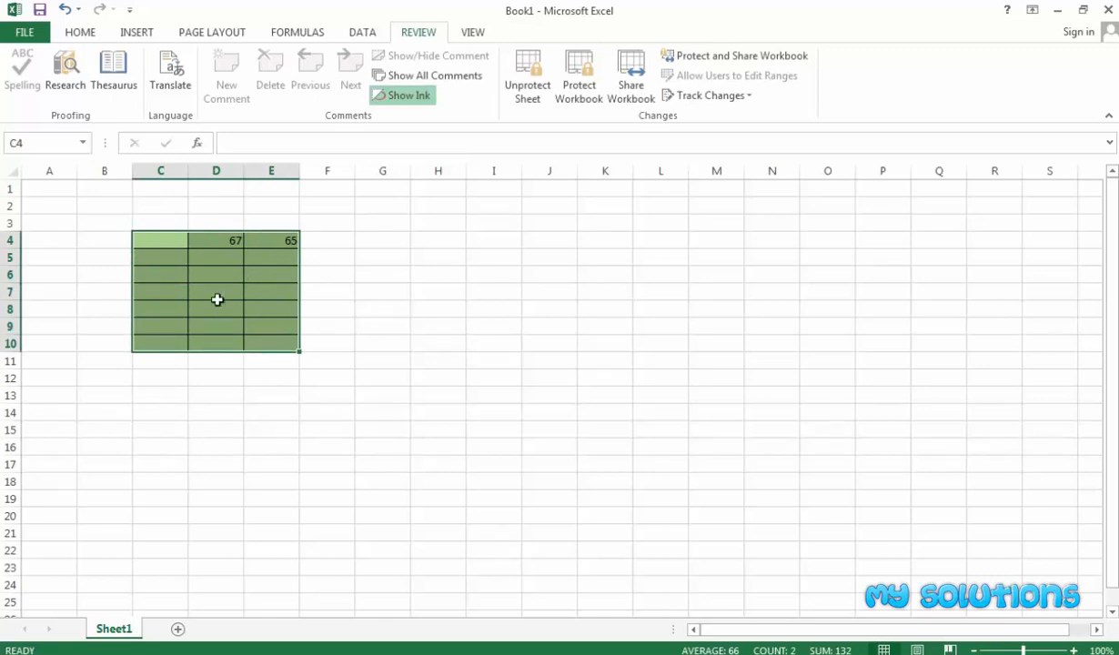
pyautogui.rightClick(218, 260)
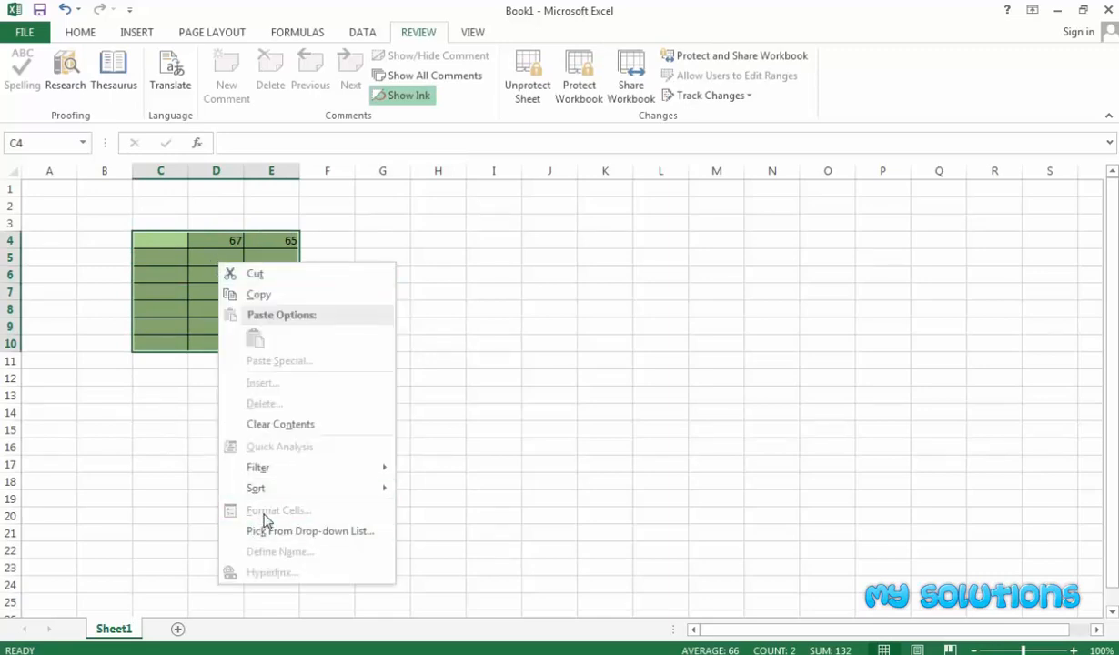
pyautogui.press('Escape')
pyautogui.click(47, 202)
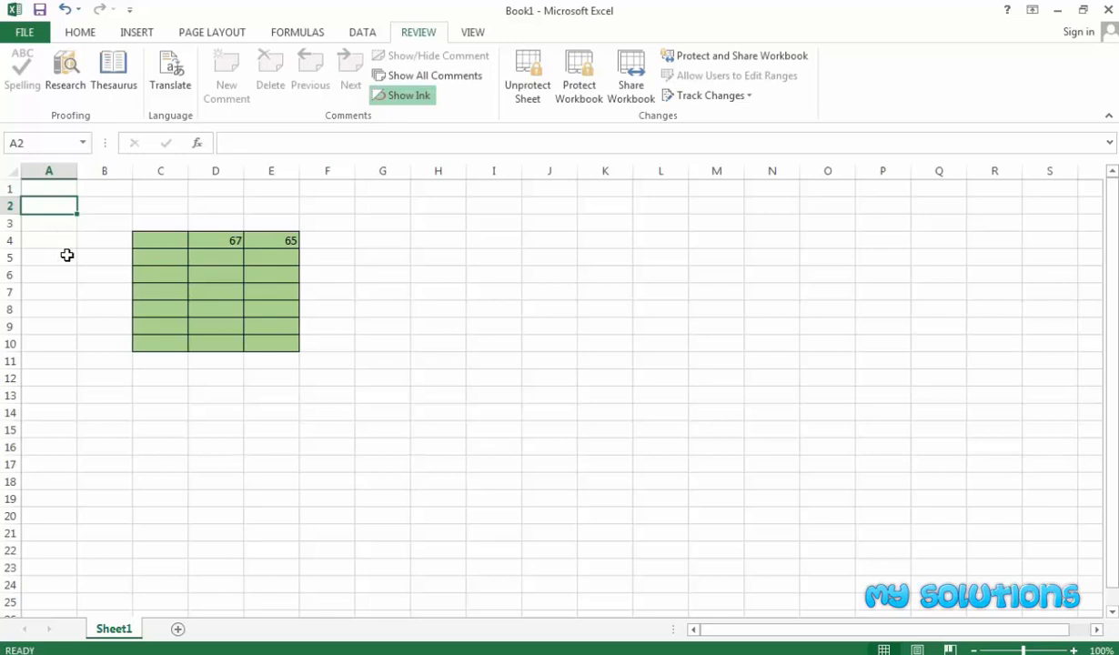
pyautogui.write('6')
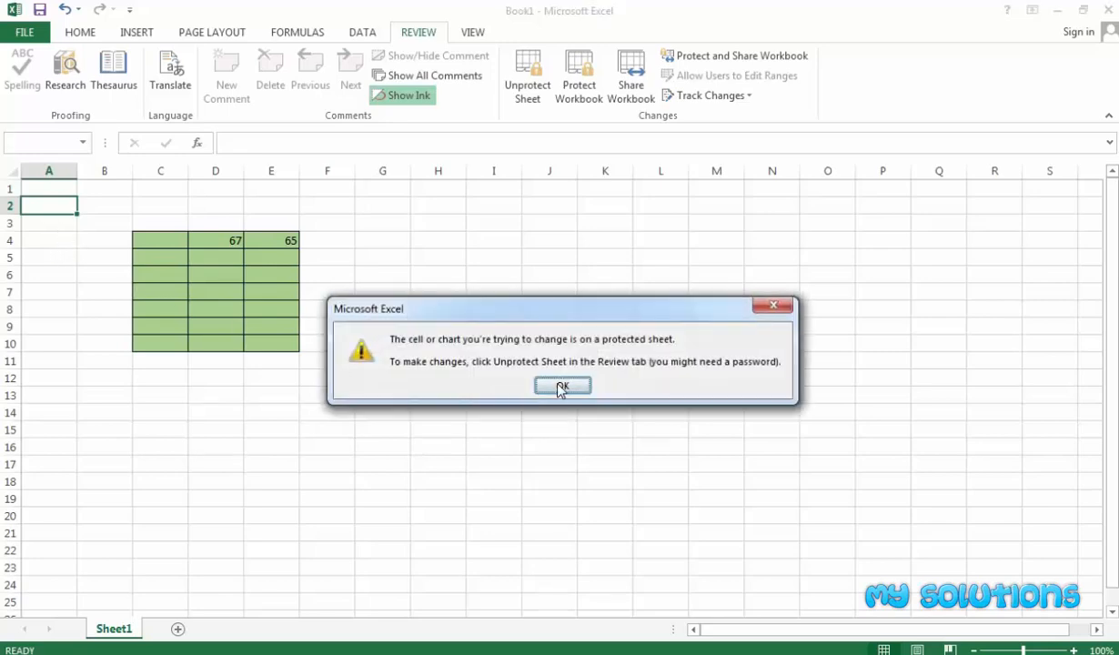
pyautogui.click(560, 387)
pyautogui.click(434, 283)
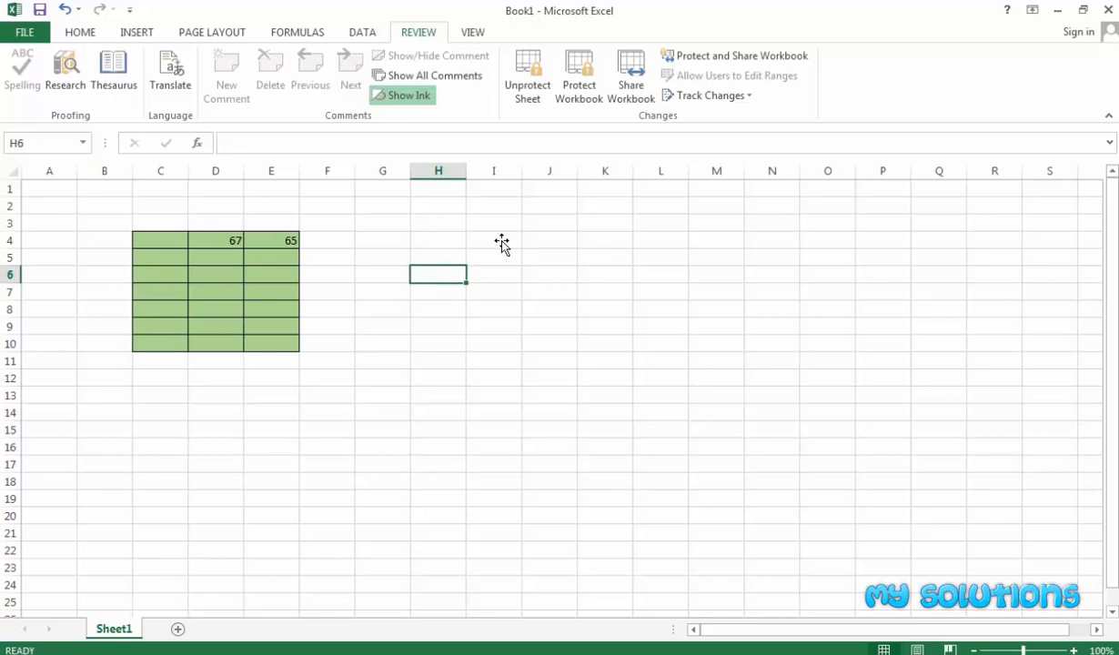
pyautogui.click(365, 257)
# Verify that cell I5 outside the green block still refuses edits.
pyautogui.moveTo(158, 240); pyautogui.dragTo(254, 345)
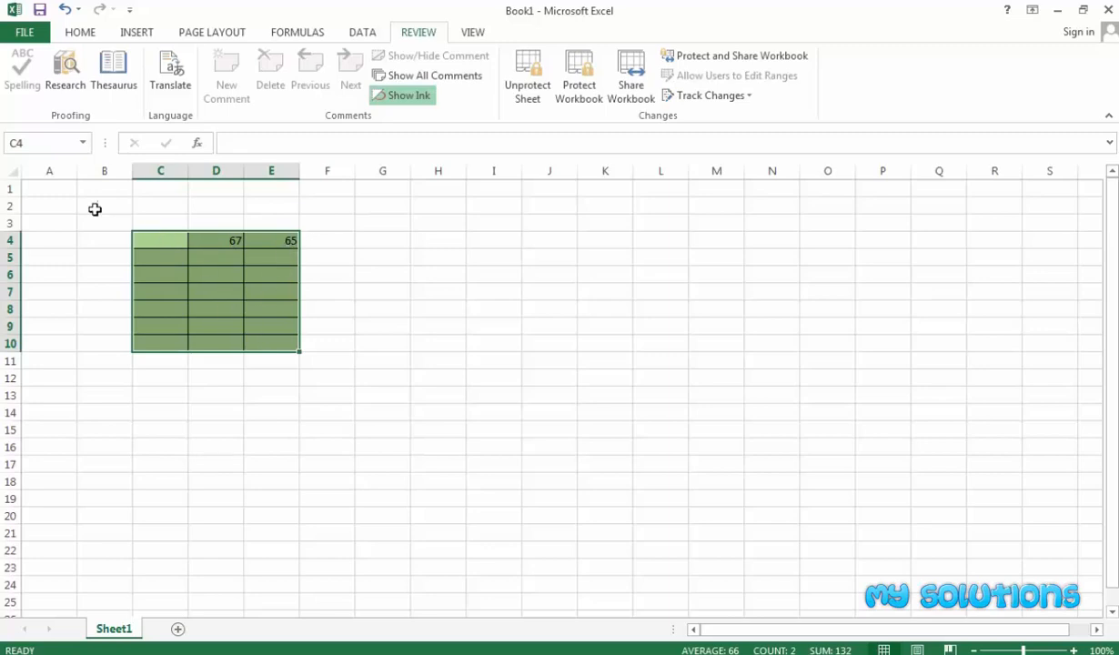
pyautogui.moveTo(30, 190); pyautogui.dragTo(153, 533)
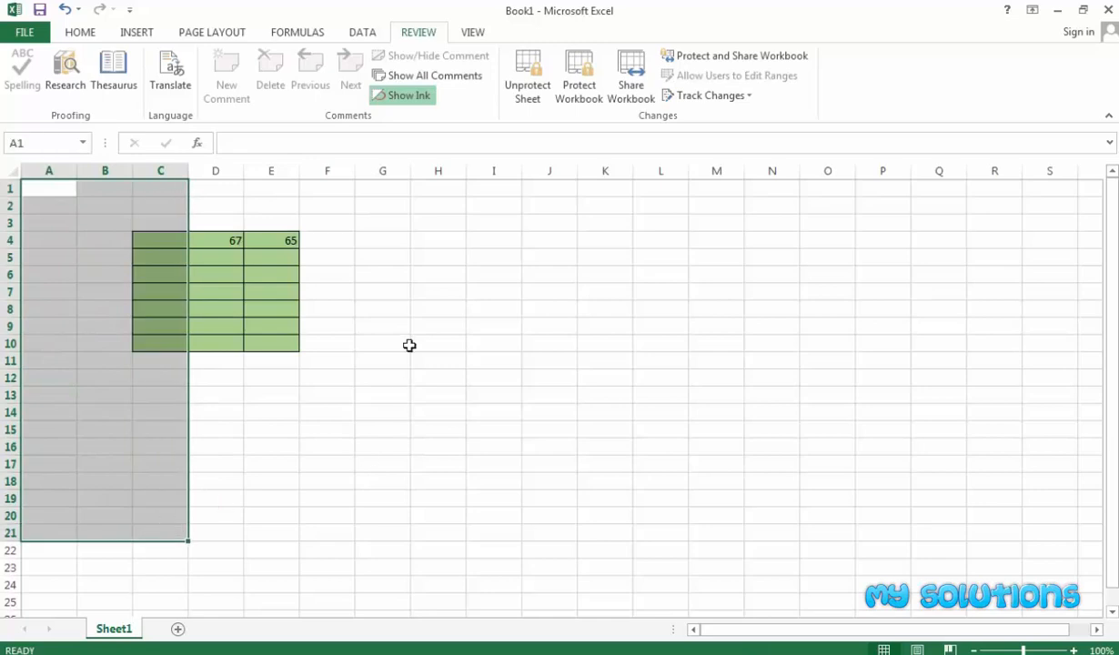
pyautogui.click(432, 309)
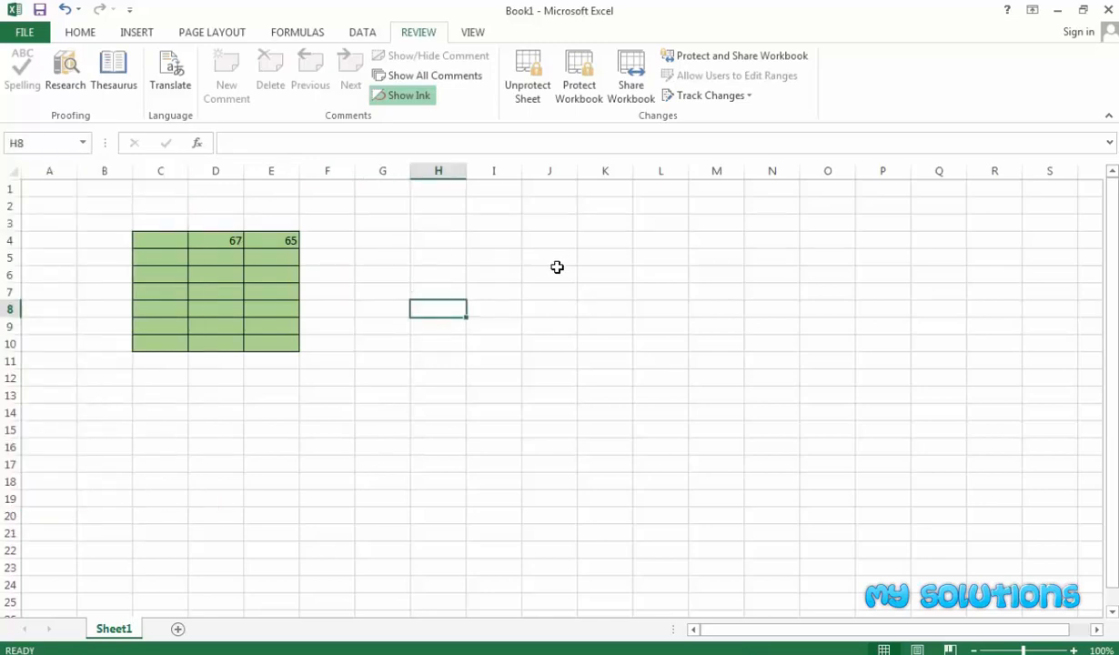
pyautogui.click(480, 255)
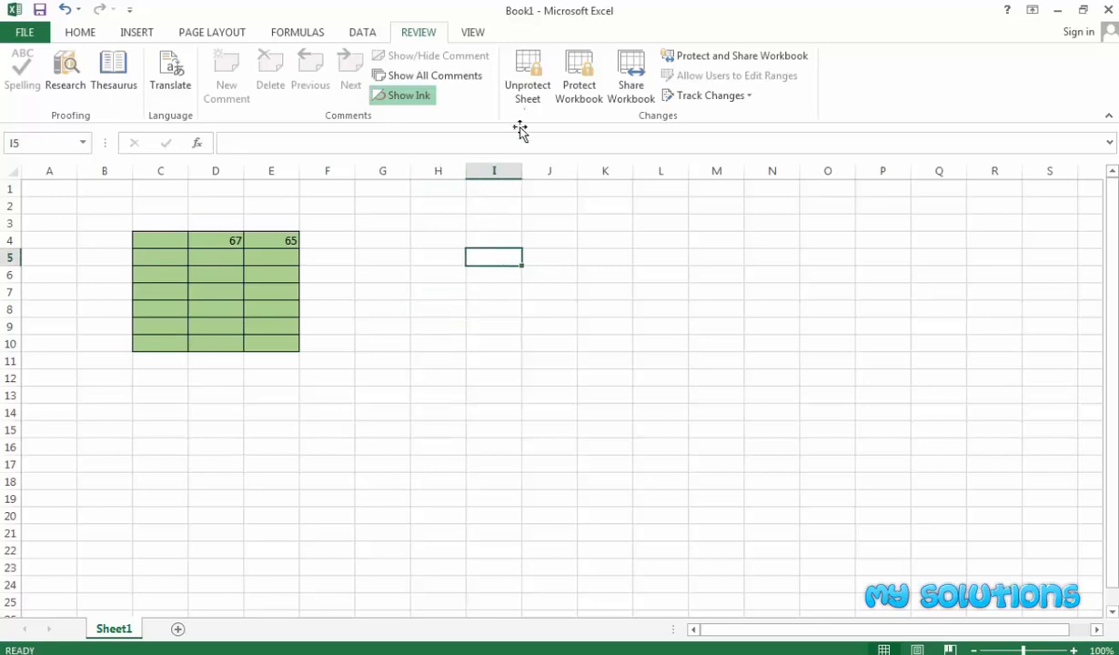
pyautogui.doubleClick(509, 251)
pyautogui.click(556, 384)
pyautogui.click(518, 288)
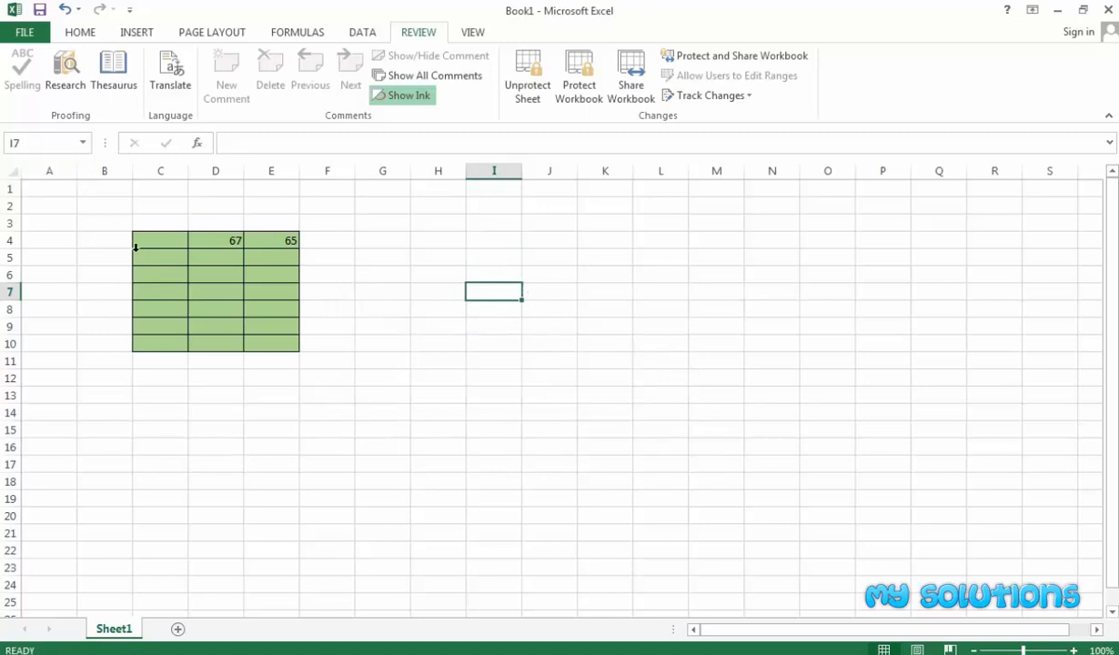
# Unprotect the sheet by entering its password.
pyautogui.moveTo(136, 246); pyautogui.dragTo(271, 340)
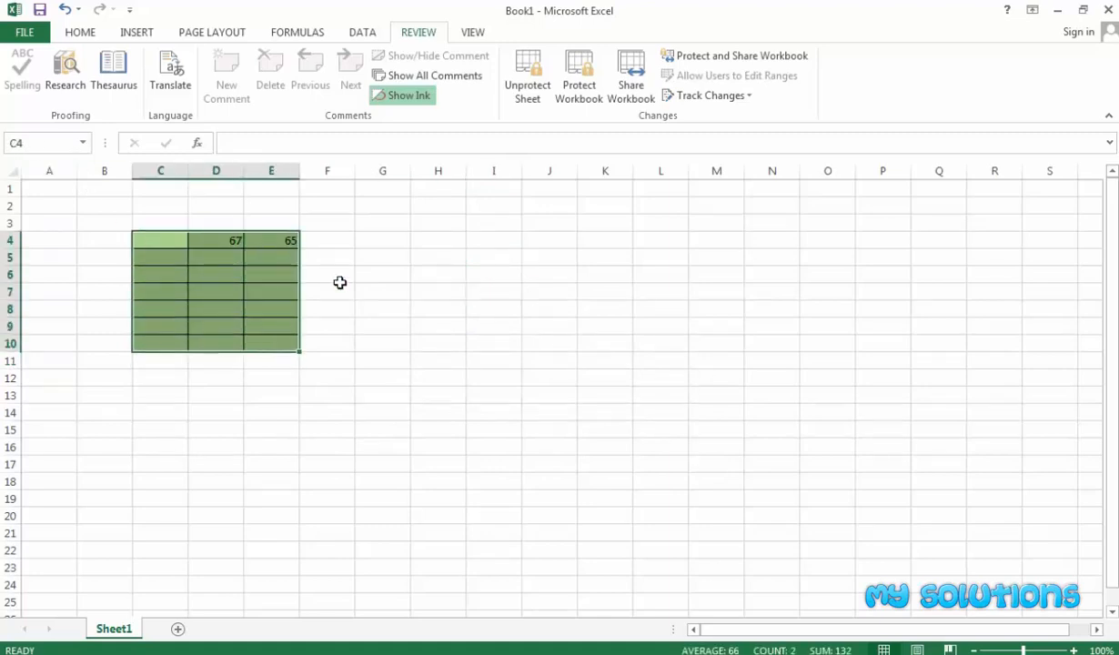
pyautogui.click(525, 90)
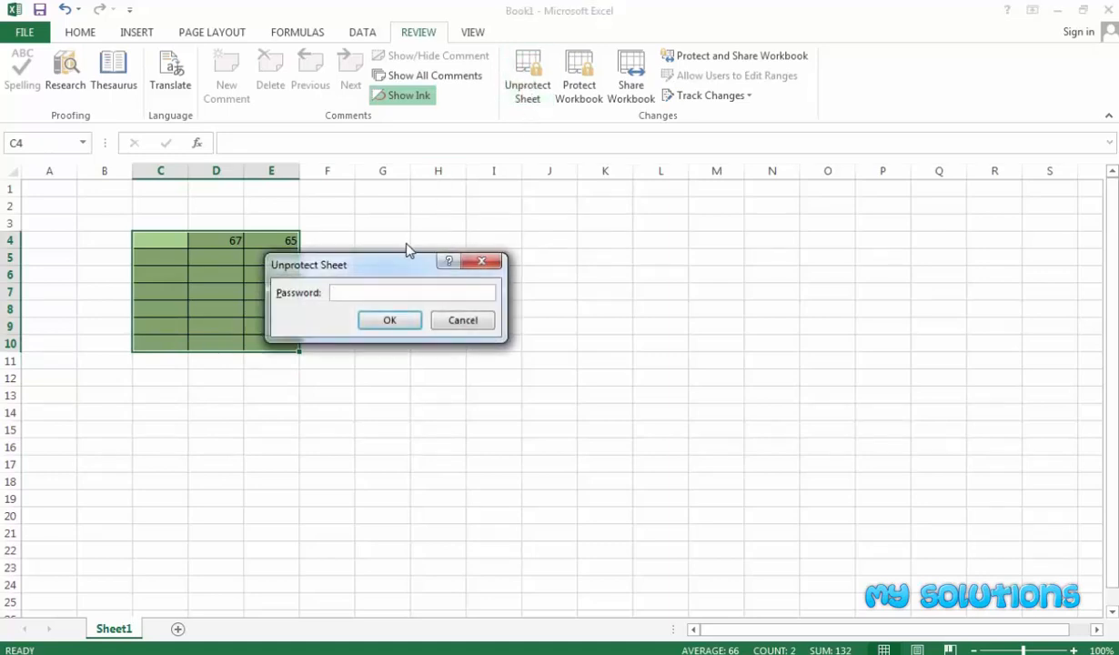
pyautogui.write('12345')
pyautogui.click(391, 321)
# Check Locked in Format Cells for the entire worksheet.
pyautogui.click(413, 307)
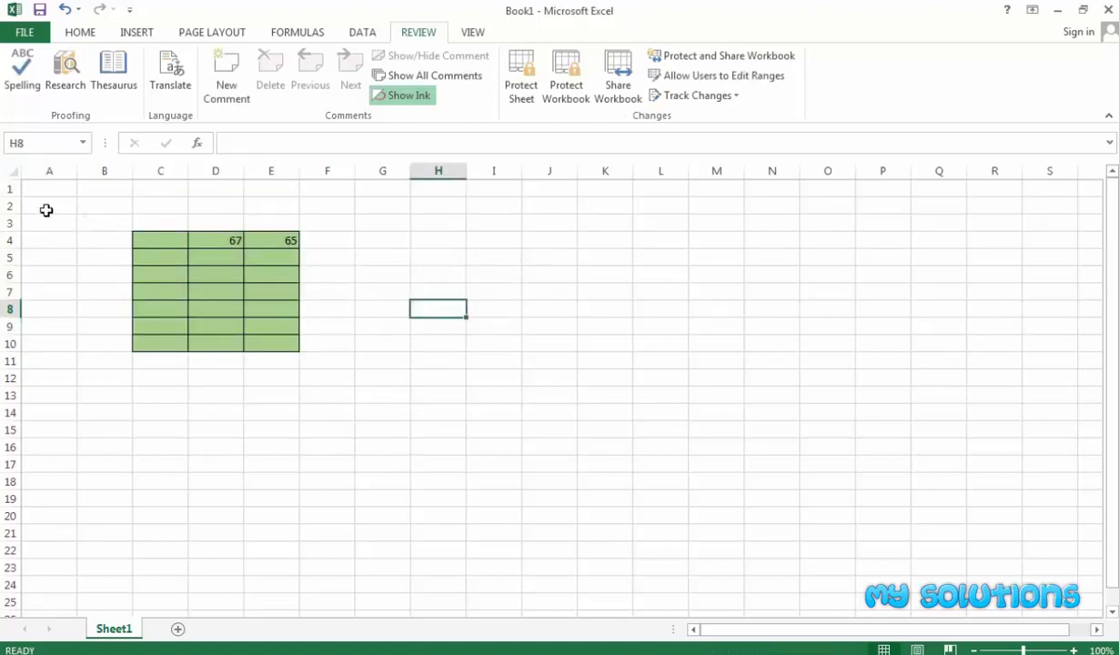
pyautogui.click(9, 171)
pyautogui.rightClick(9, 171)
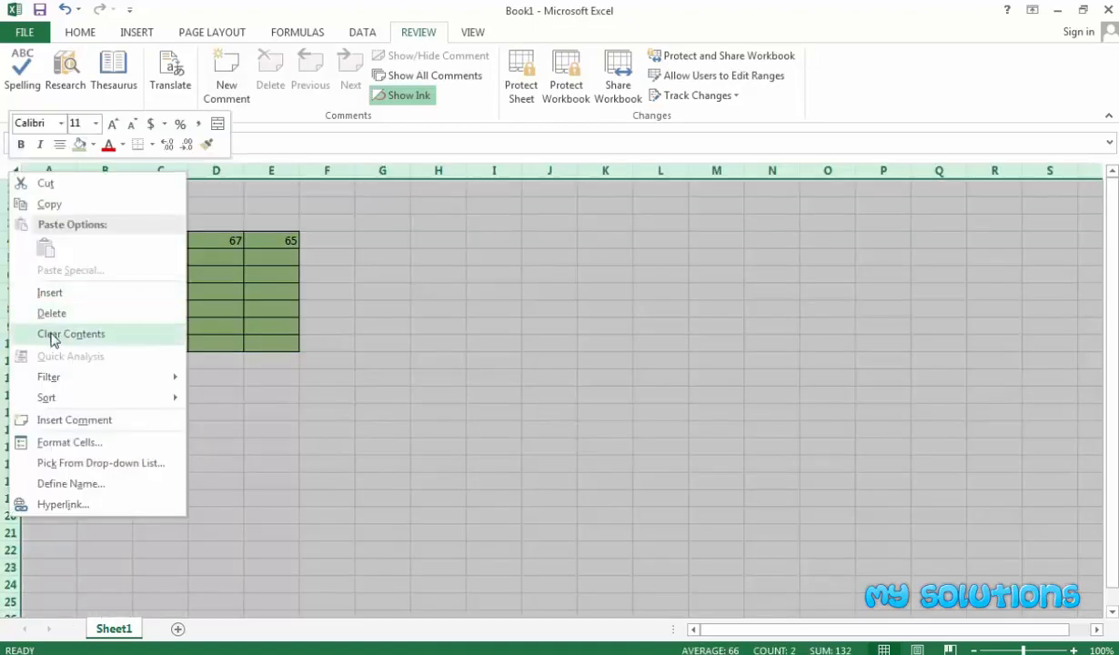
pyautogui.click(68, 443)
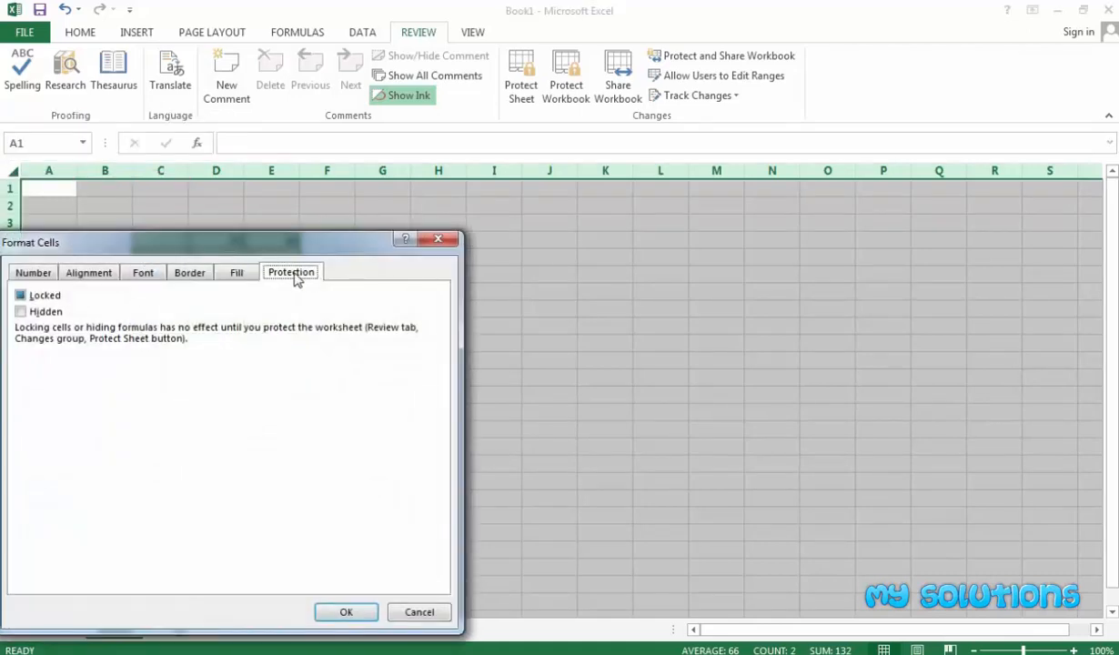
pyautogui.click(39, 295)
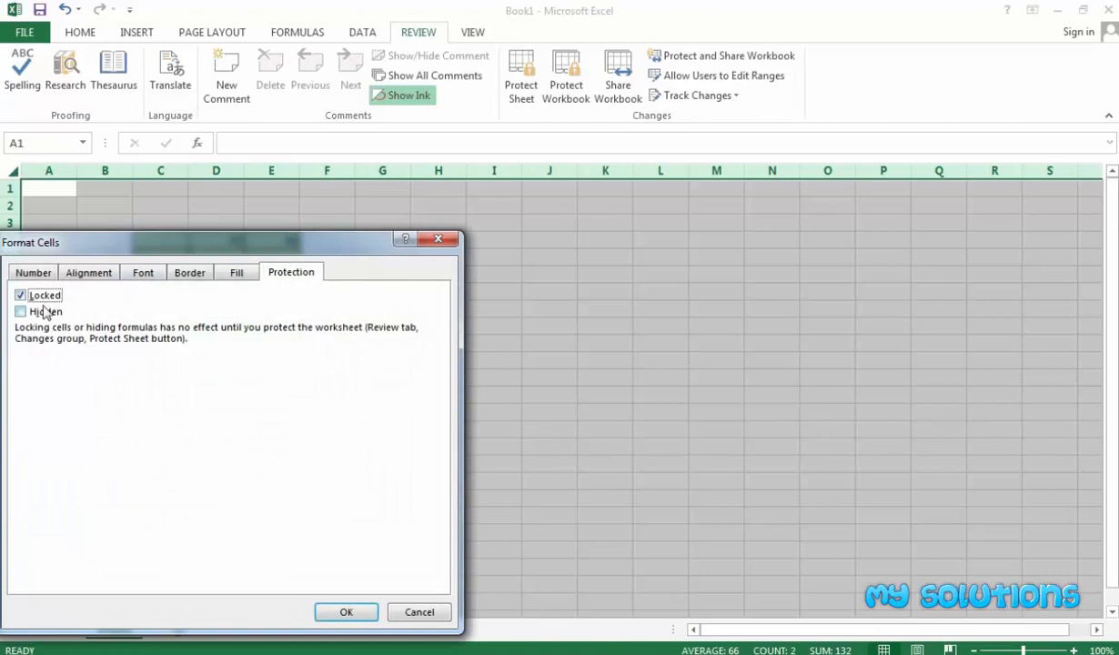
pyautogui.click(345, 611)
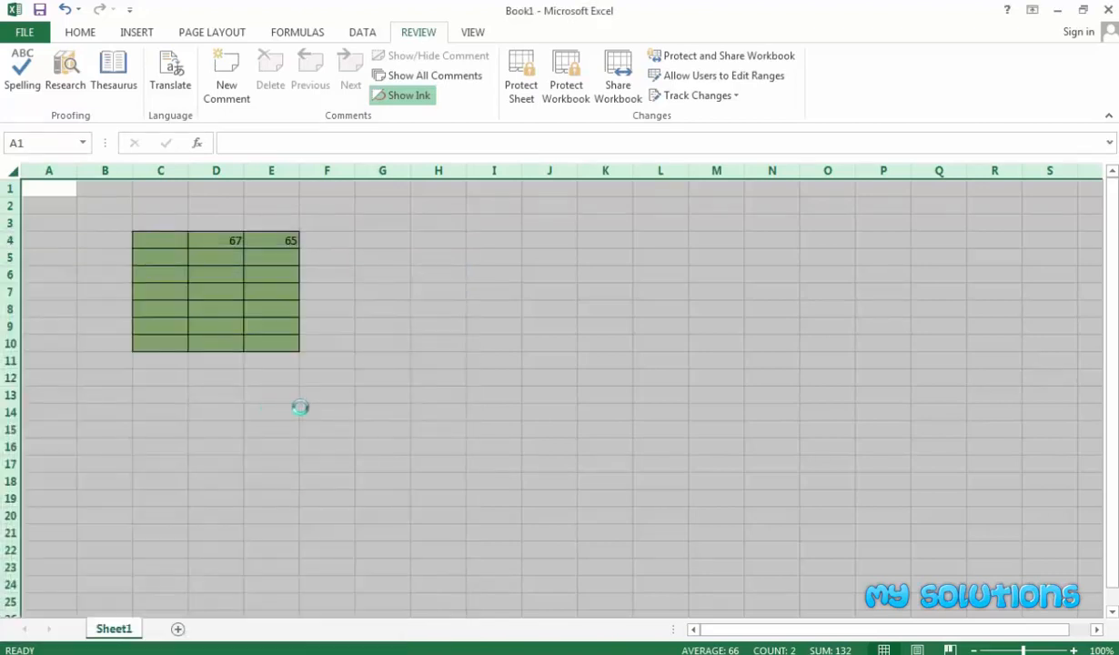
# Mark the green block C4:E10 as Locked as well.
pyautogui.click(304, 409)
pyautogui.click(422, 326)
pyautogui.moveTo(160, 239); pyautogui.dragTo(252, 322)
pyautogui.rightClick(227, 273)
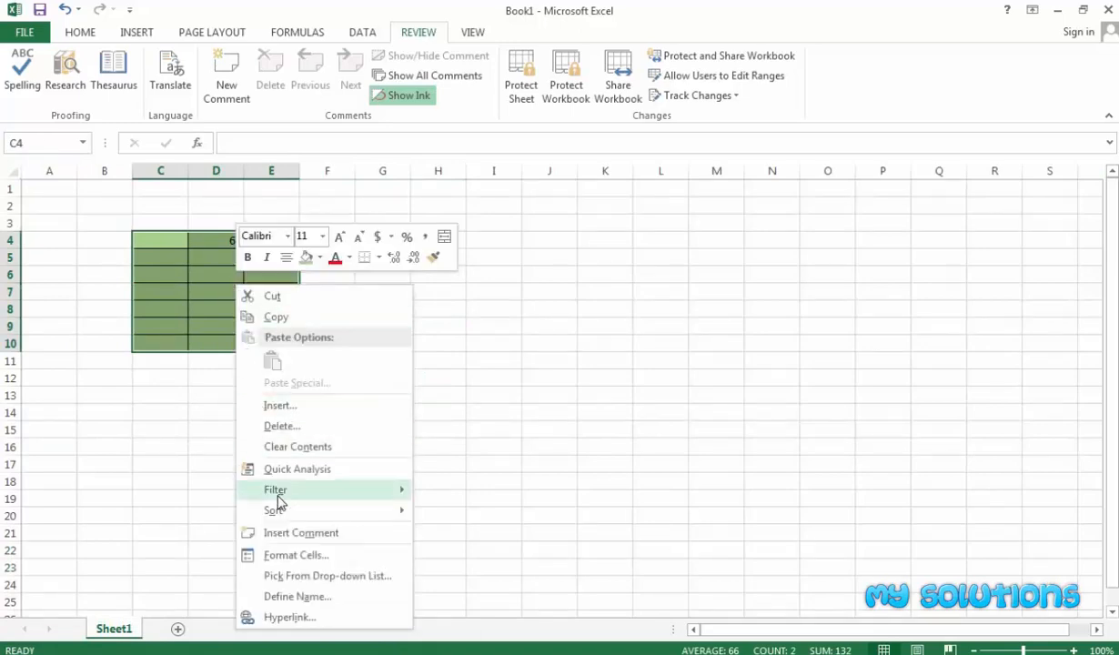
pyautogui.click(277, 548)
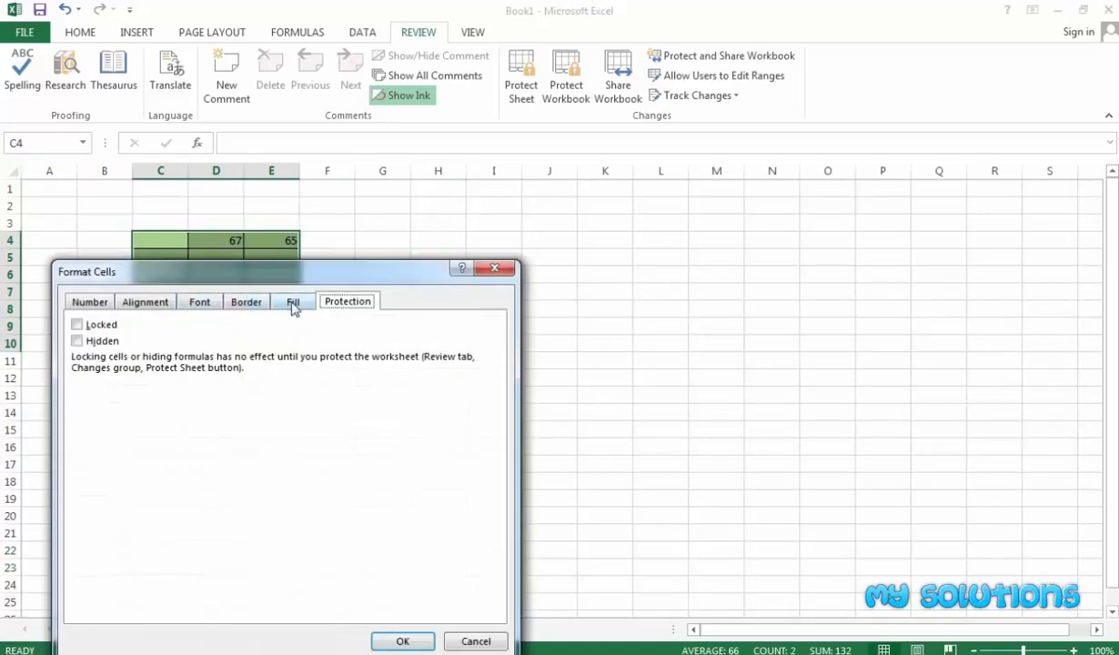
pyautogui.click(104, 329)
pyautogui.click(392, 639)
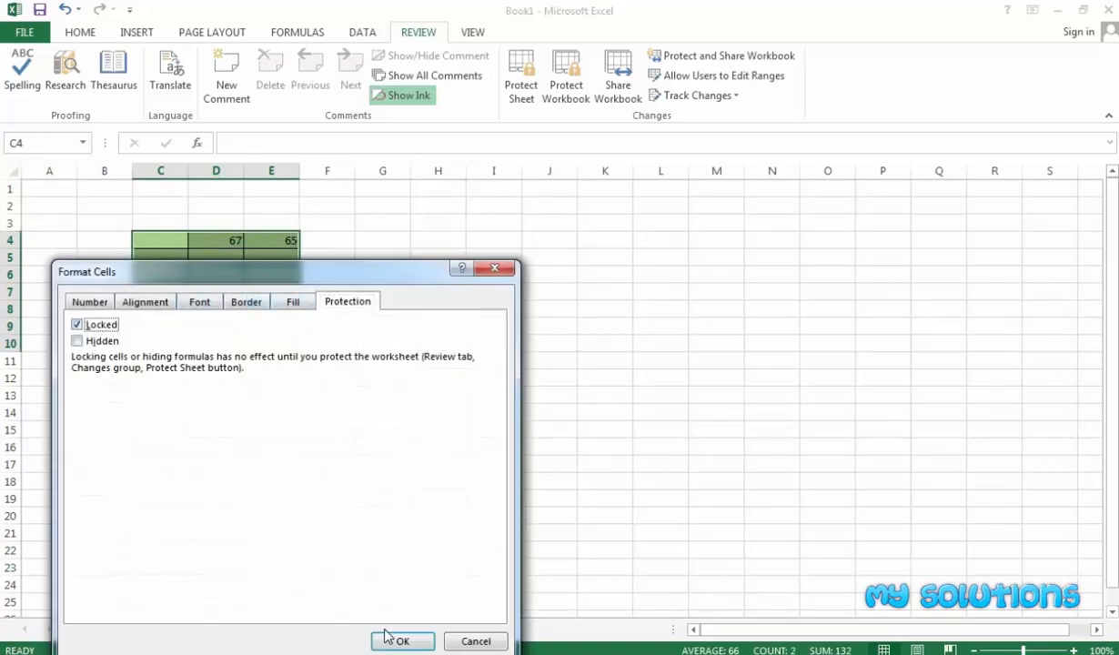
pyautogui.click(388, 341)
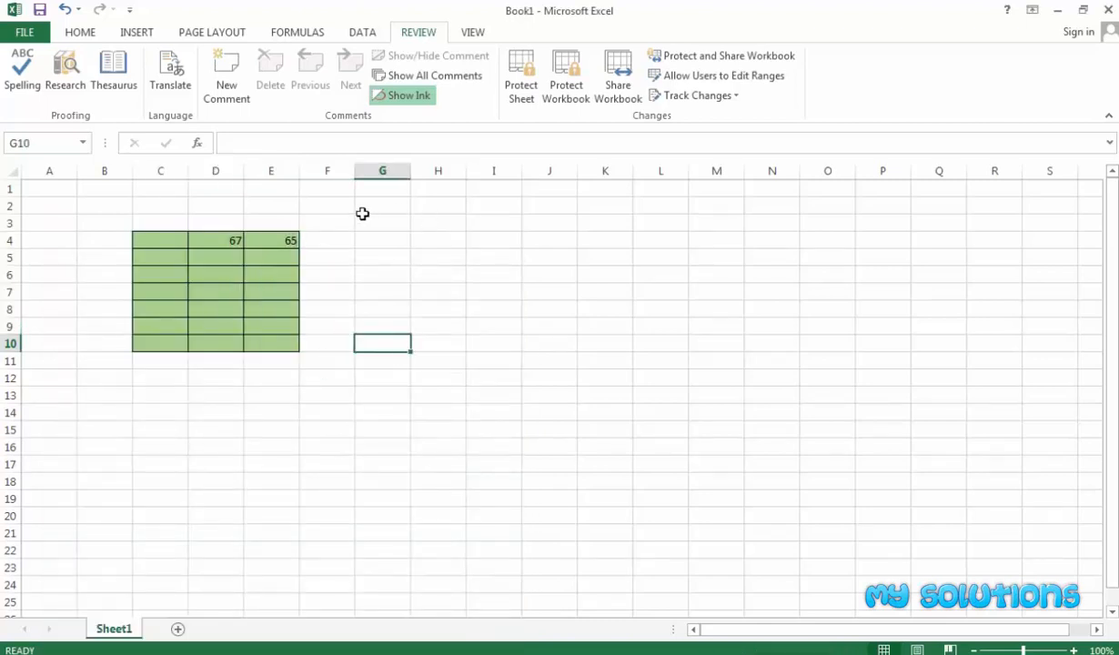
# Clear the old entries and enter 45 in D4 and 67 in E4.
pyautogui.click(227, 240)
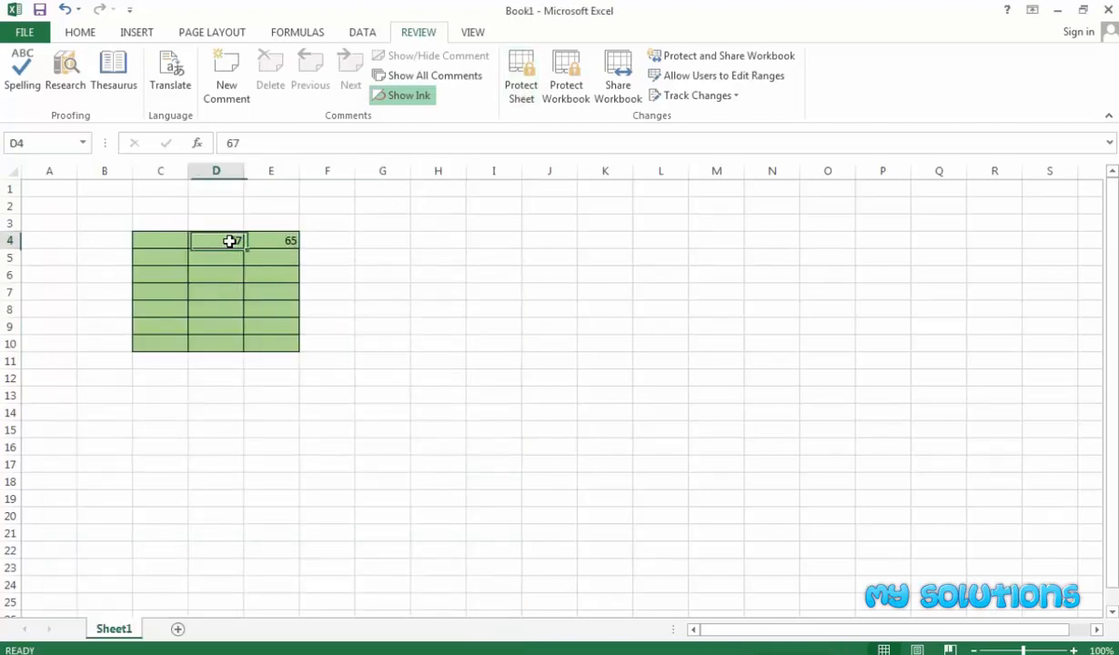
pyautogui.write('8')
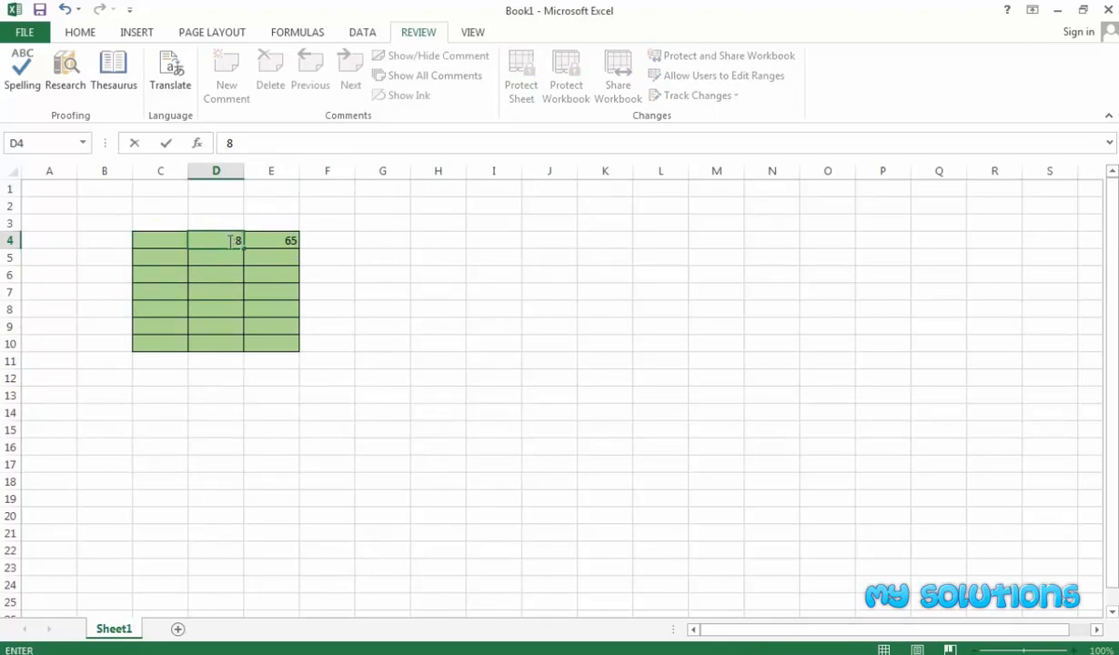
pyautogui.write('7')
pyautogui.press('Return')
pyautogui.click(232, 241)
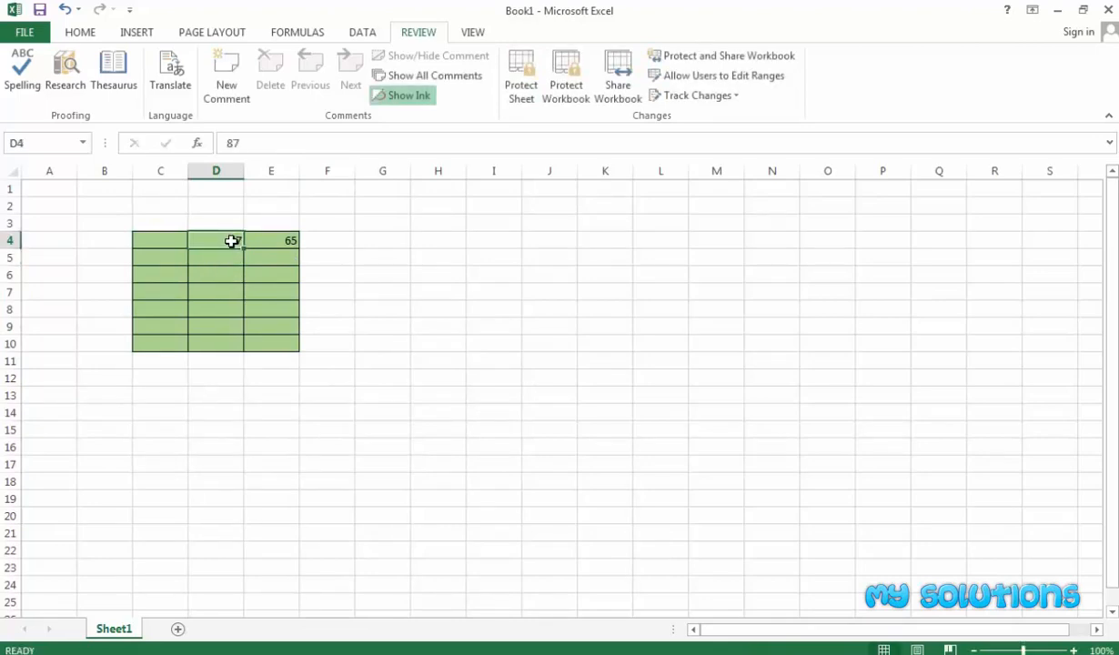
pyautogui.press('Delete')
pyautogui.click(268, 240)
pyautogui.press('Delete')
pyautogui.click(215, 243)
pyautogui.write('45')
pyautogui.press('Tab')
pyautogui.write('67')
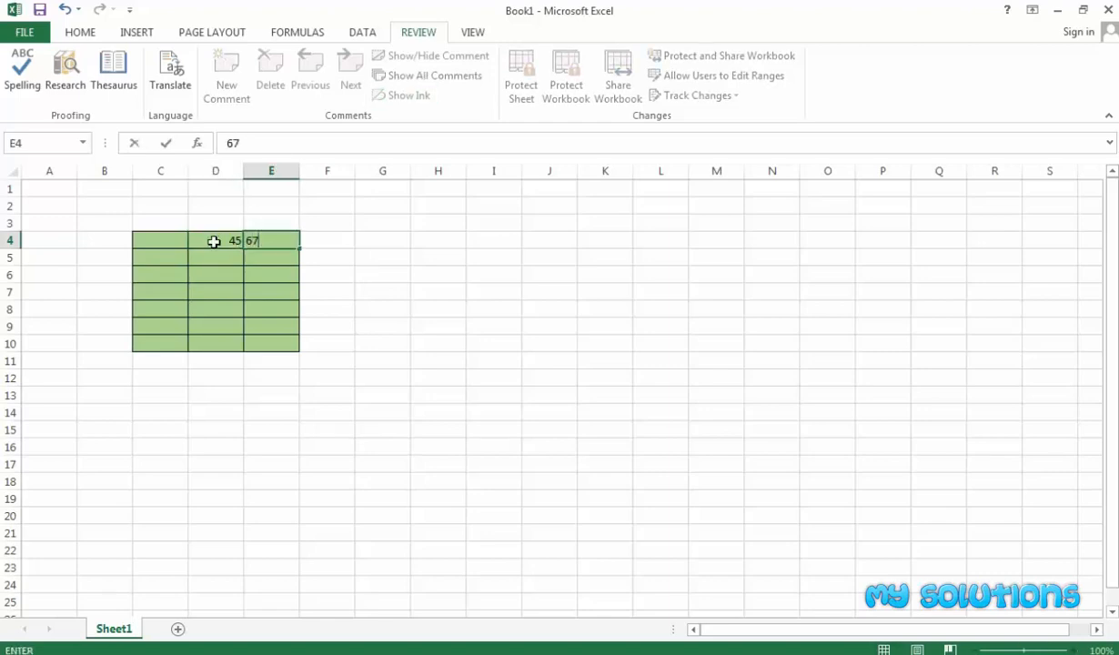
pyautogui.click(235, 275)
# Protect Sheet1 with a password, confirming it a second time.
pyautogui.click(520, 77)
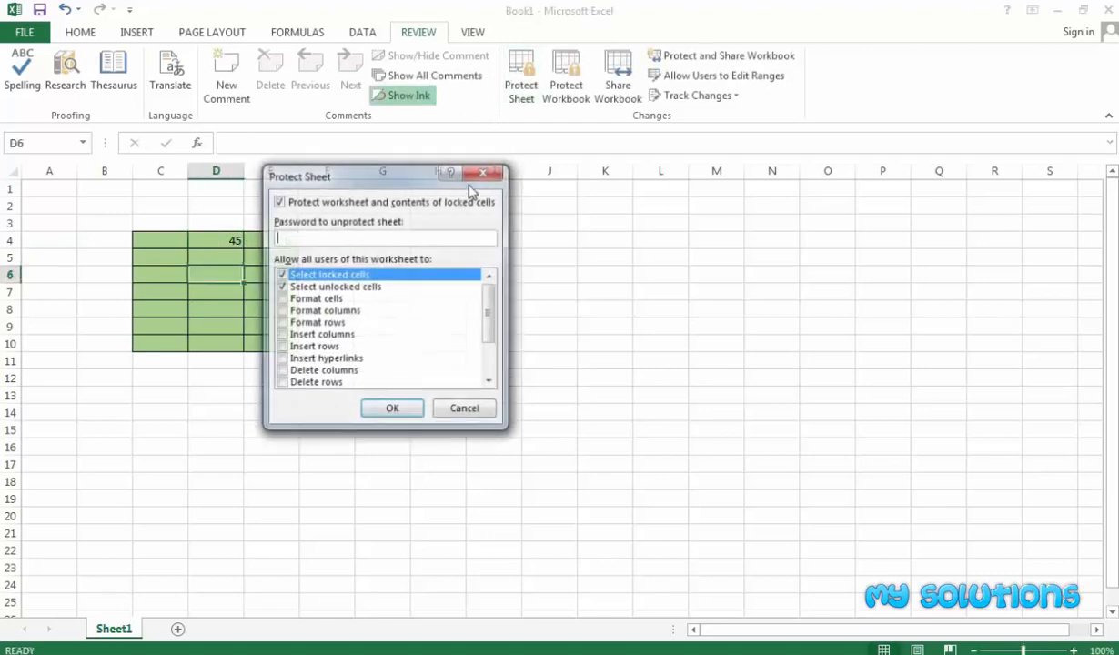
pyautogui.write('123')
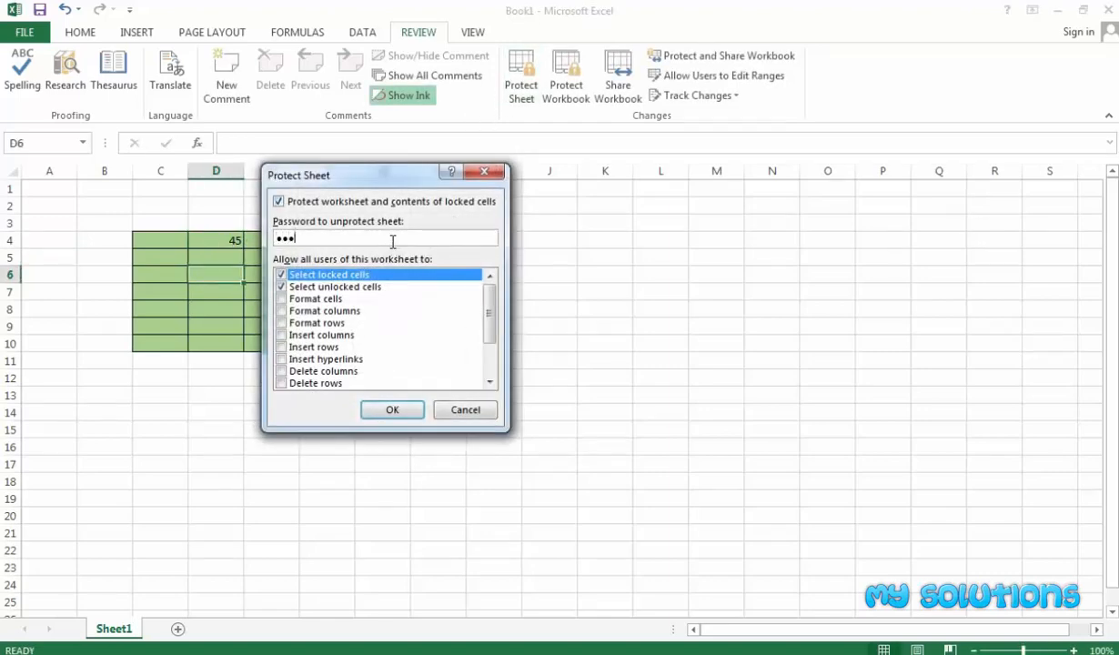
pyautogui.write('45')
pyautogui.press('Return')
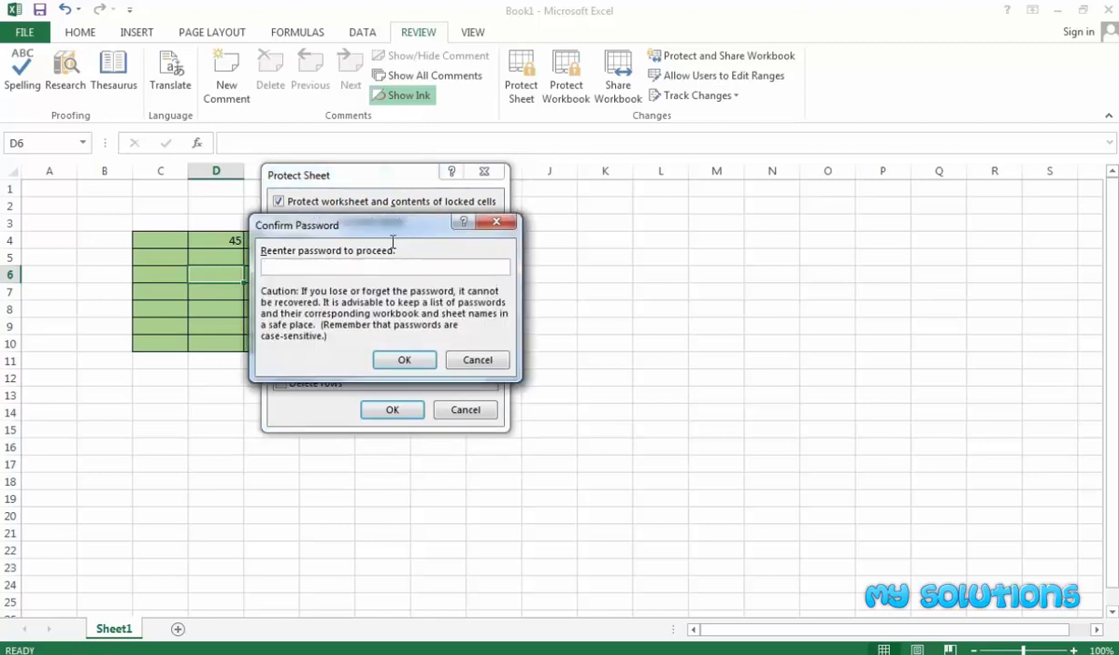
pyautogui.press('Return')
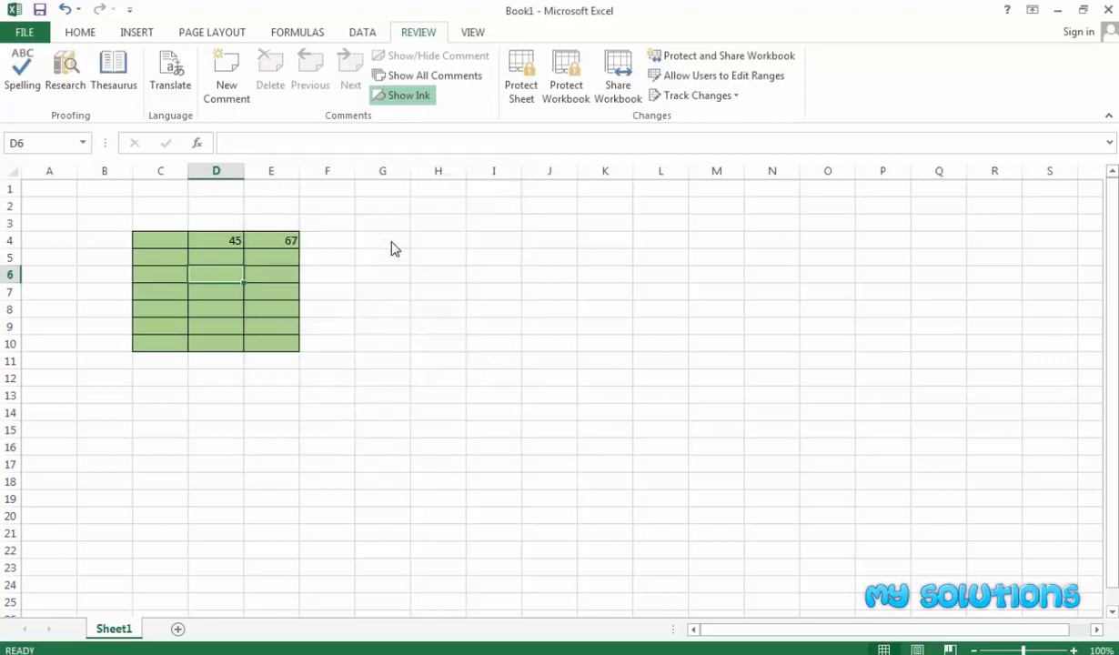
pyautogui.click(382, 250)
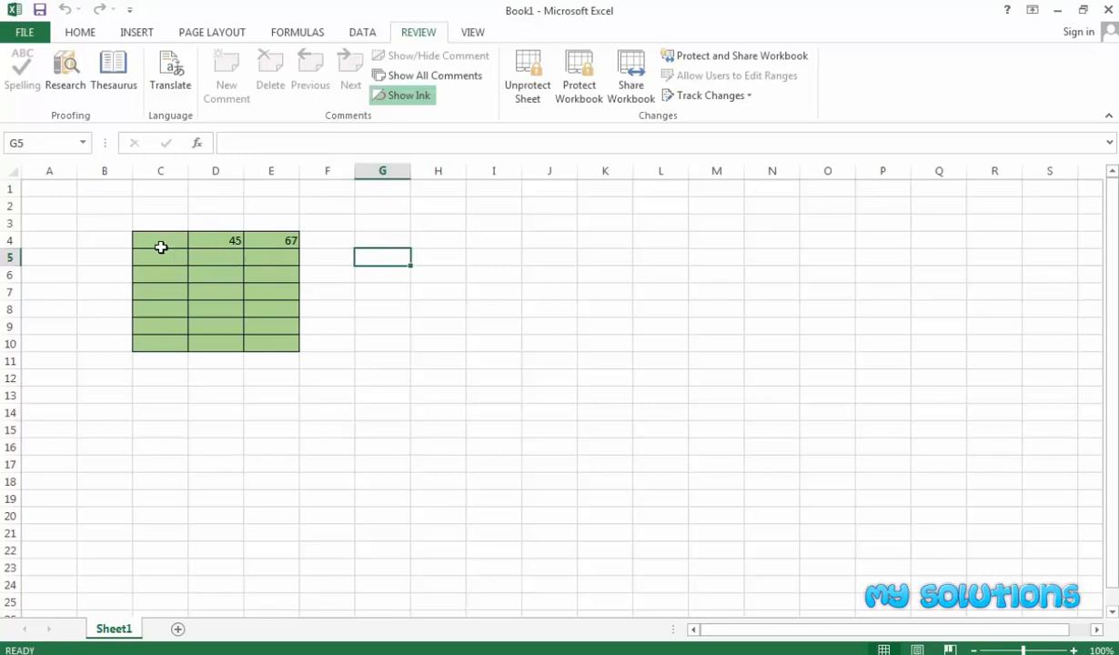
# Enter 8 in cell H3.
pyautogui.click(423, 223)
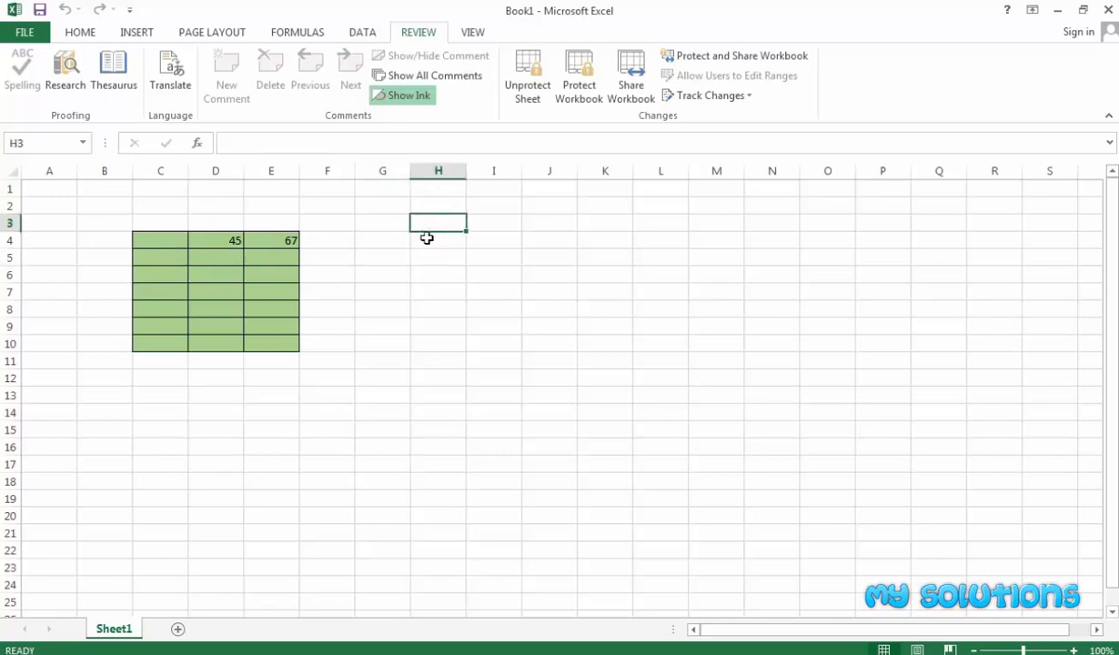
pyautogui.write('8')
pyautogui.press('Return')
pyautogui.click(438, 276)
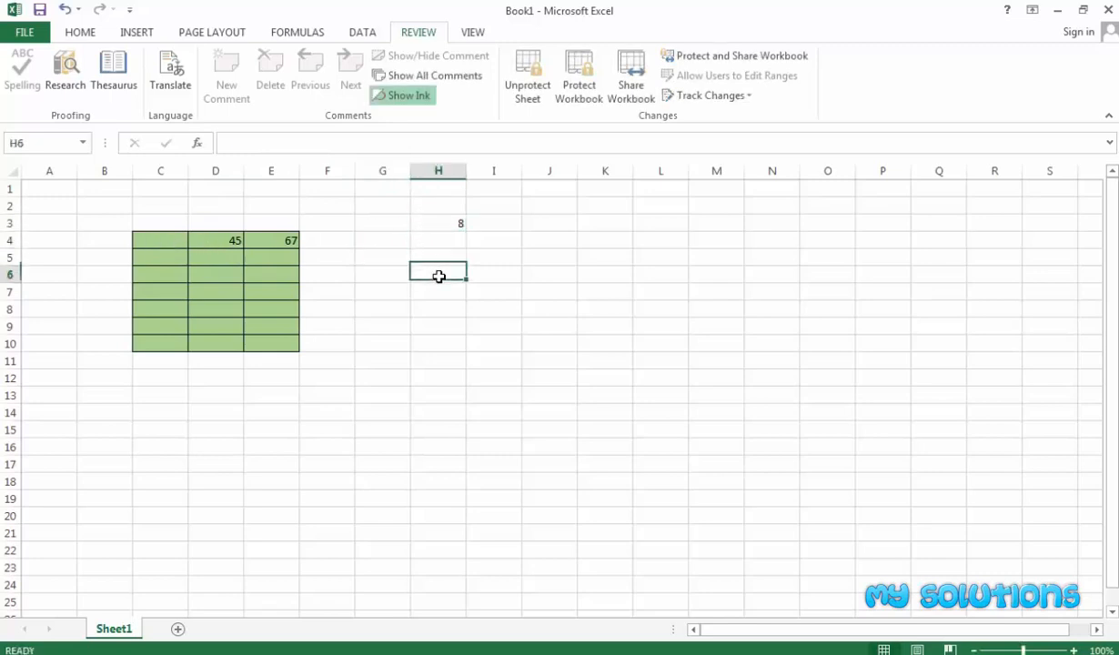
# Try editing D5, dismiss the protected-sheet warning, and select the locked block C4:E10.
pyautogui.click(221, 255)
pyautogui.doubleClick(221, 256)
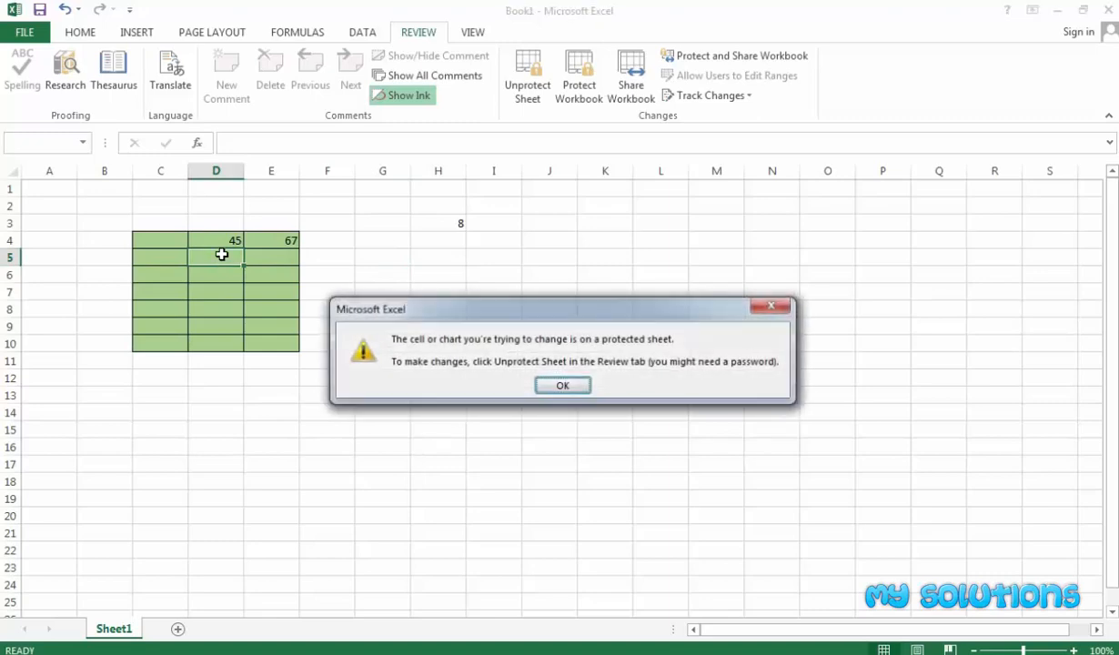
pyautogui.click(551, 386)
pyautogui.moveTo(138, 240); pyautogui.dragTo(230, 317)
pyautogui.moveTo(160, 242); pyautogui.dragTo(252, 345)
pyautogui.moveTo(168, 244); pyautogui.dragTo(259, 339)
pyautogui.click(359, 278)
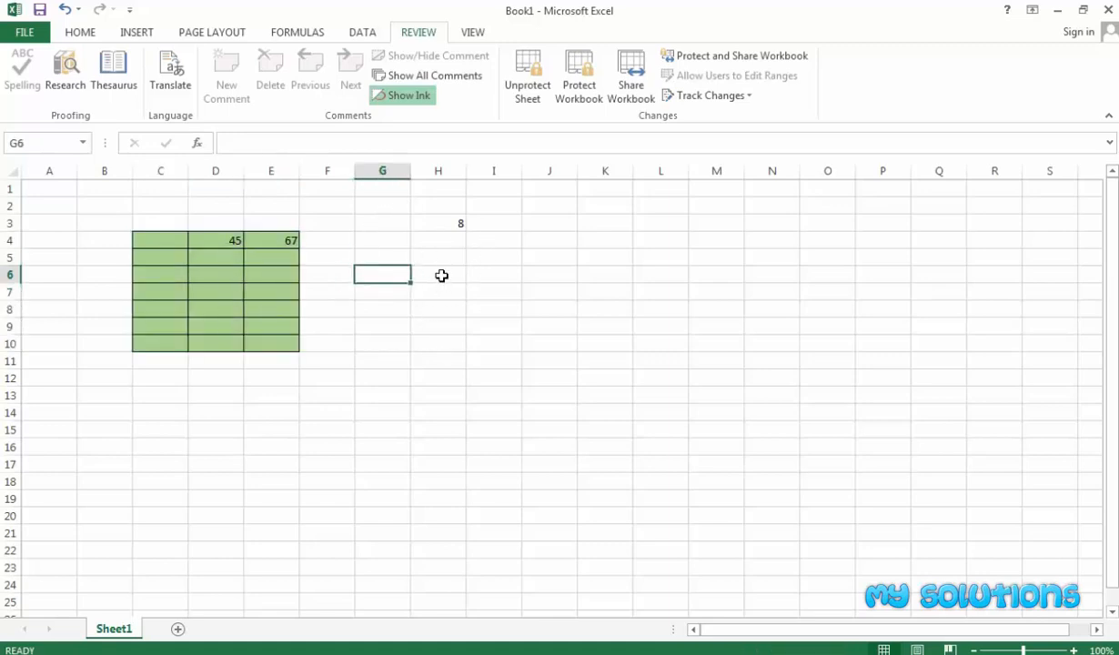
pyautogui.click(482, 272)
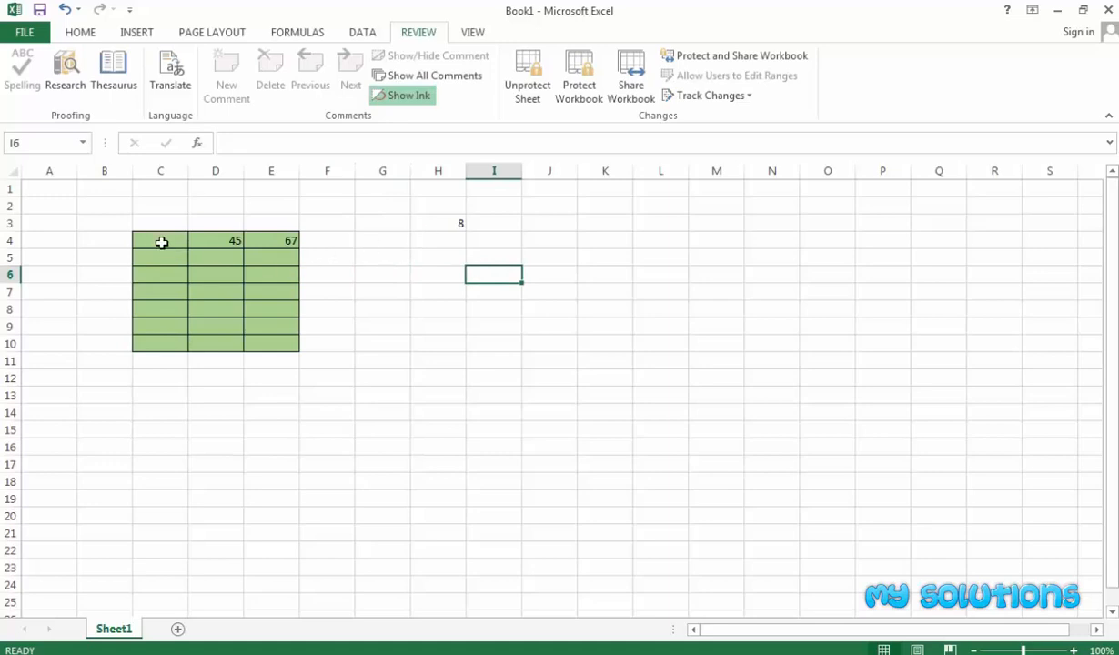
pyautogui.moveTo(141, 235); pyautogui.dragTo(260, 342)
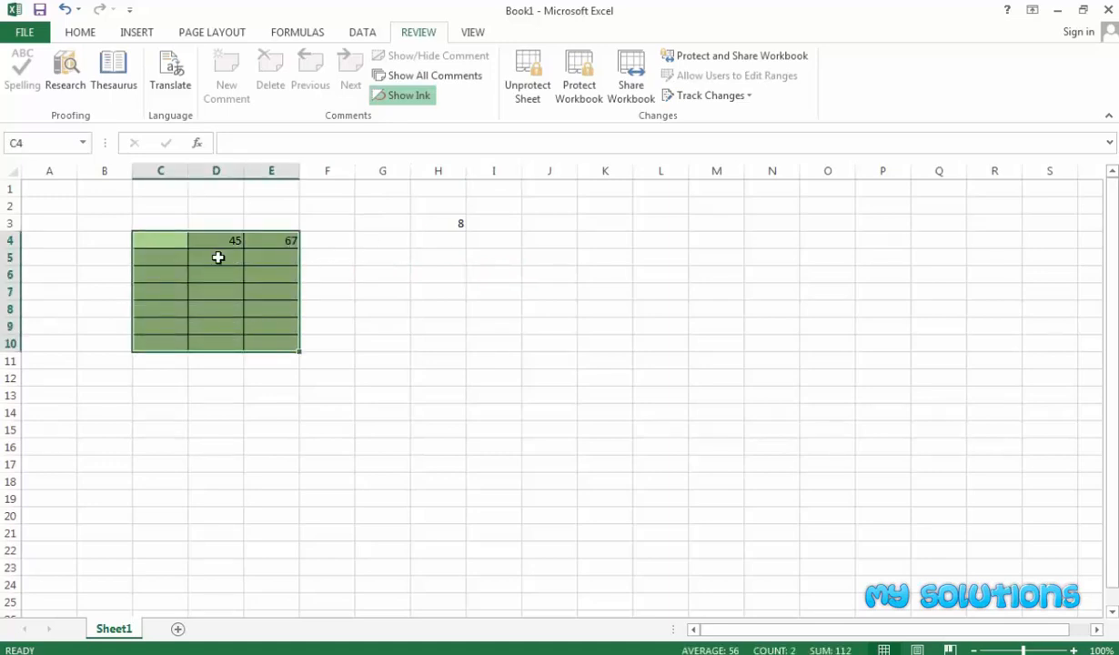
pyautogui.moveTo(43, 206); pyautogui.dragTo(43, 242)
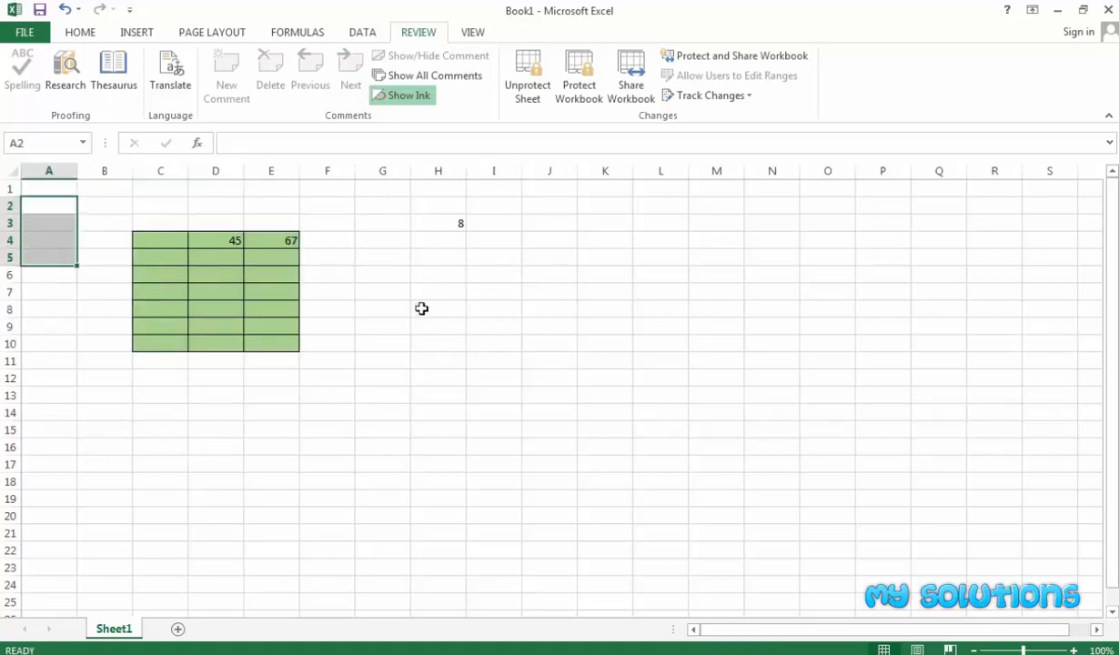
# Insert a new blank Sheet2 beside Sheet1.
pyautogui.click(401, 287)
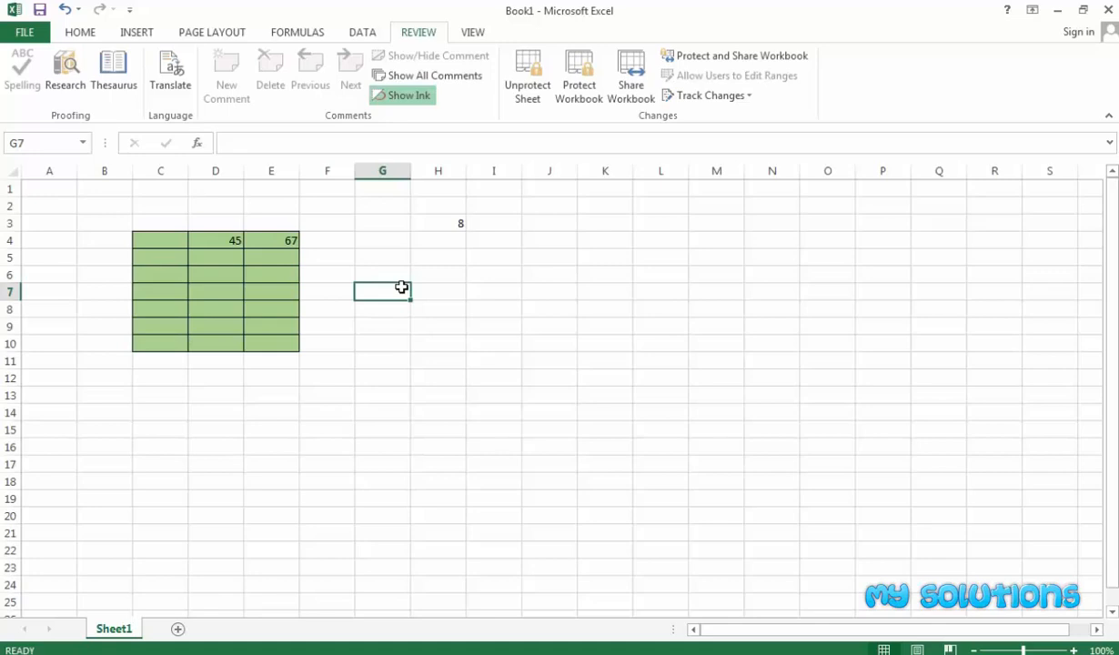
pyautogui.click(405, 240)
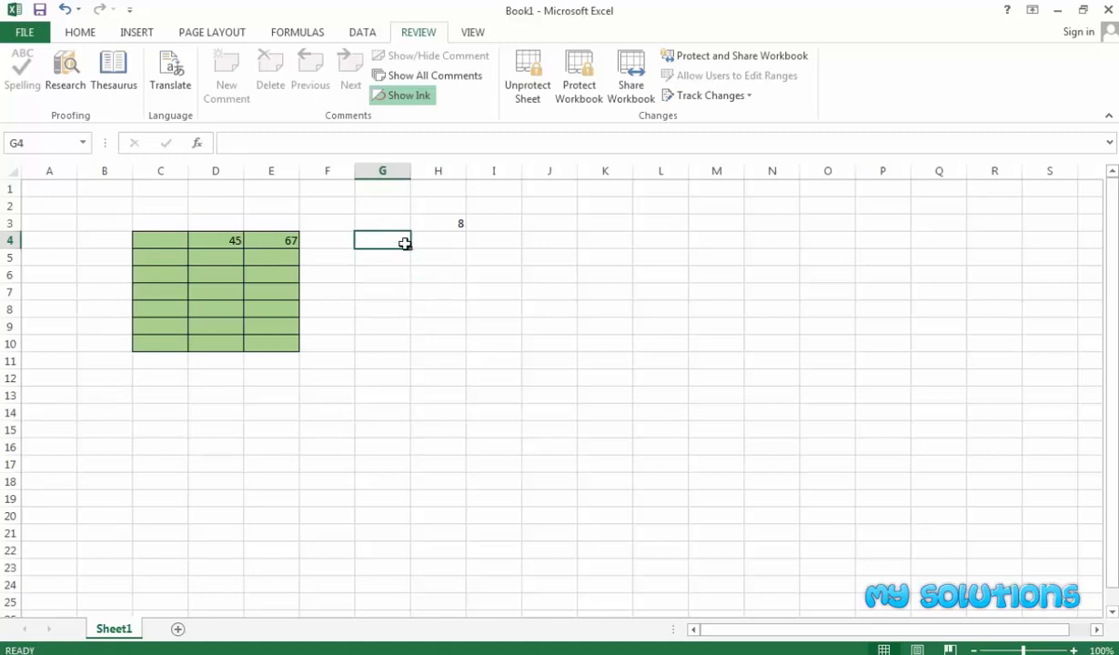
pyautogui.click(178, 628)
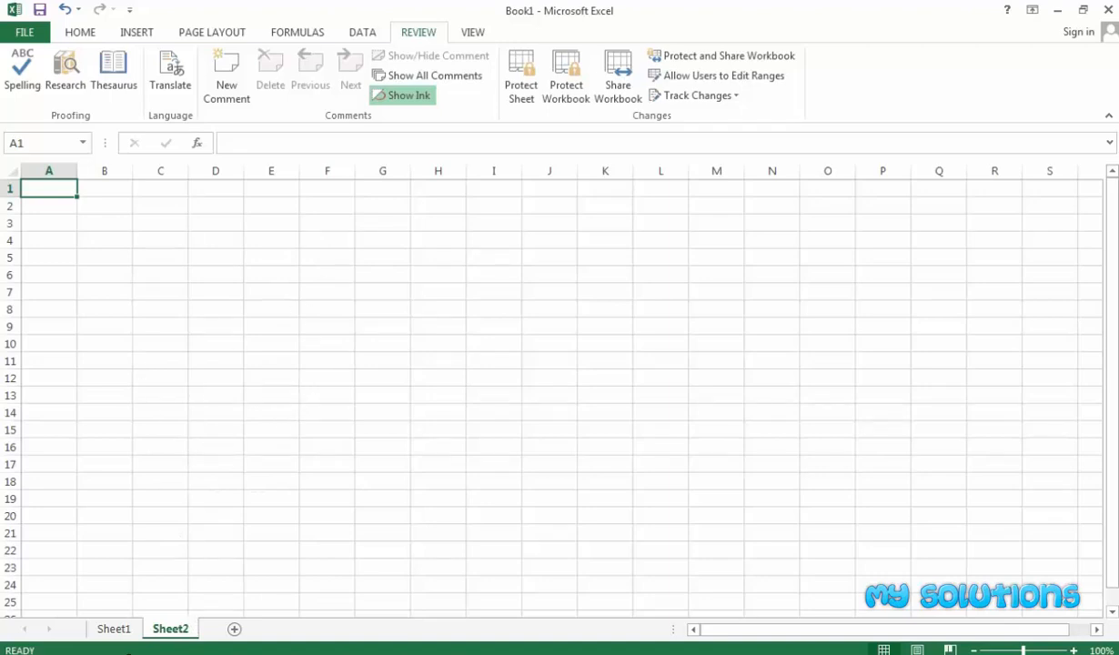
# Delete Sheet2 so Sheet1 is the only sheet.
pyautogui.rightClick(181, 630)
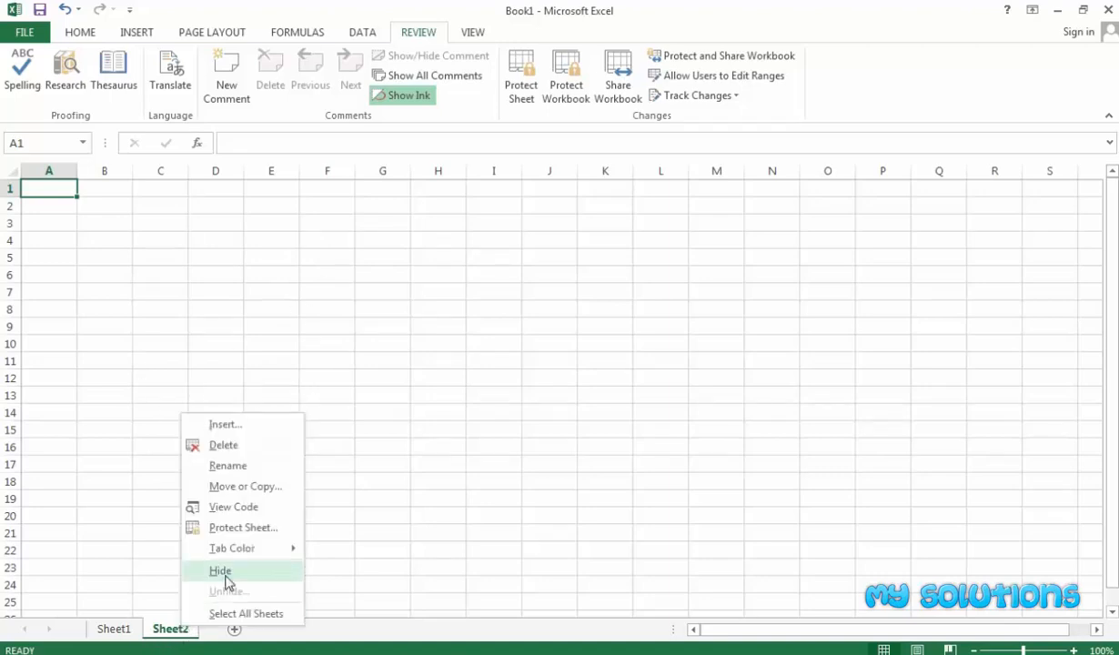
pyautogui.click(227, 444)
pyautogui.click(220, 459)
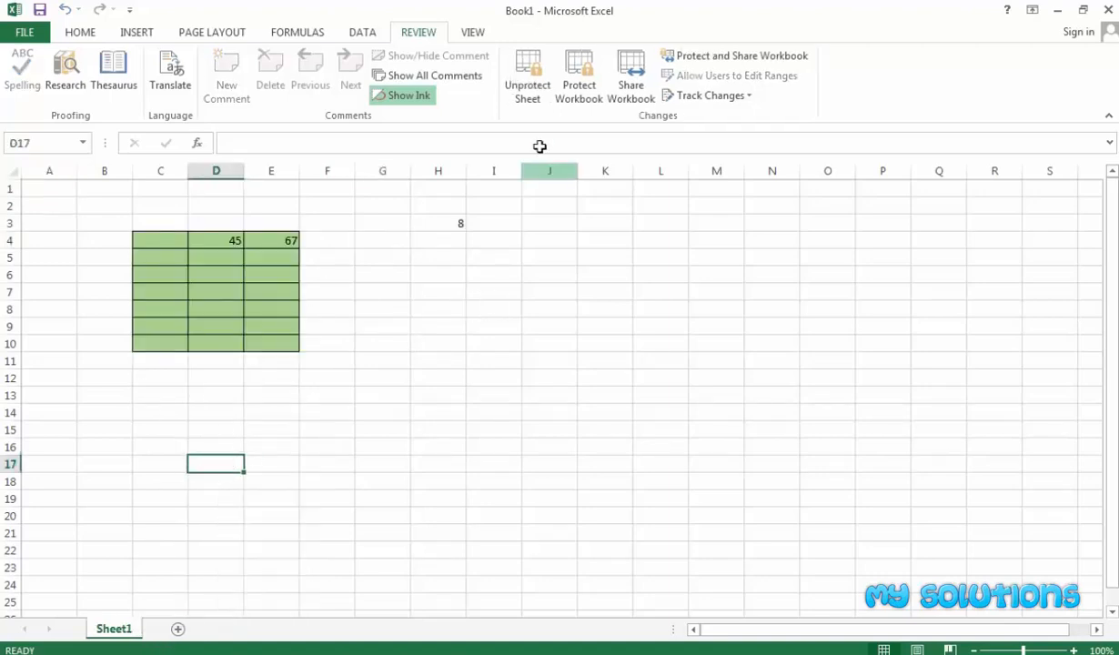
# Protect the workbook structure with a password, entered and confirmed.
pyautogui.click(573, 98)
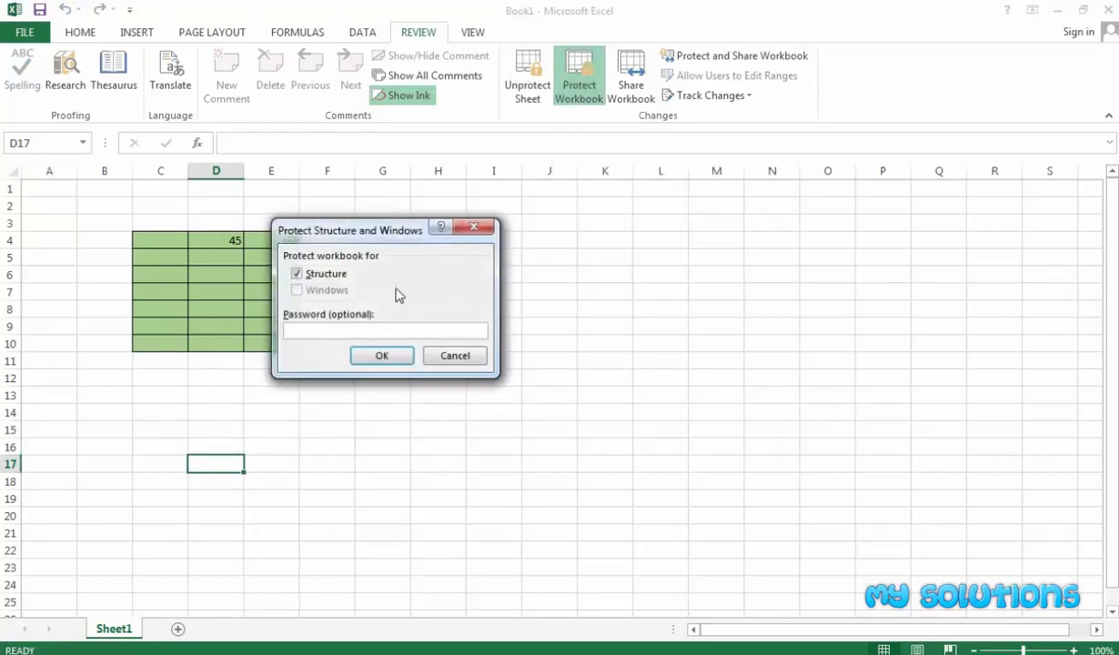
pyautogui.write('12345')
pyautogui.click(382, 358)
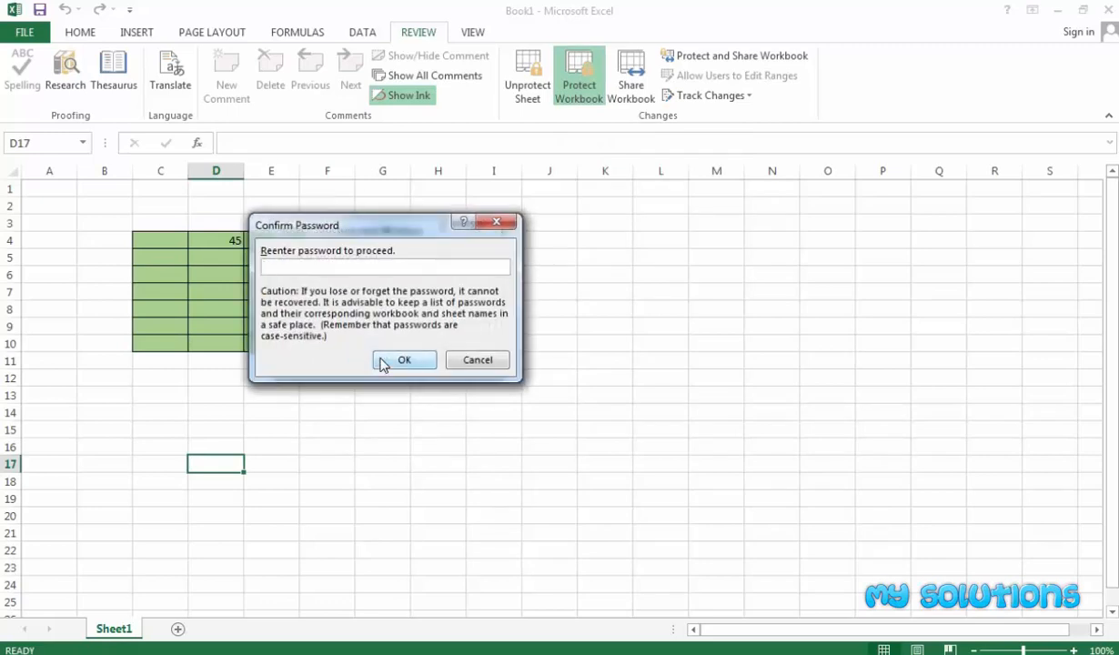
pyautogui.write('12345')
pyautogui.click(382, 364)
pyautogui.click(364, 364)
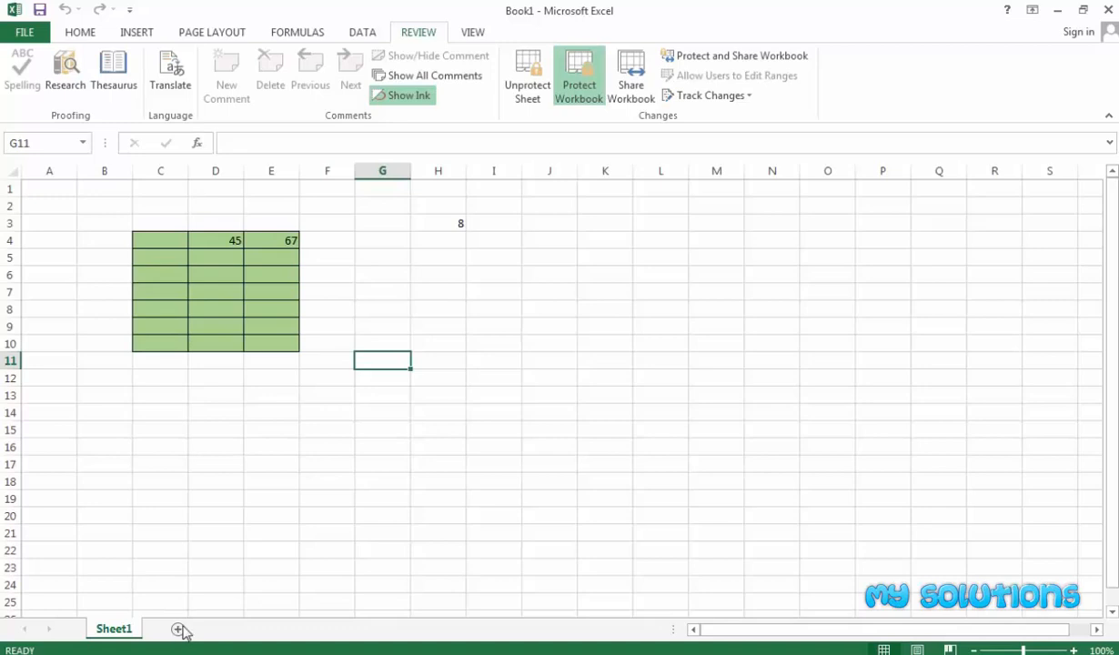
pyautogui.click(162, 480)
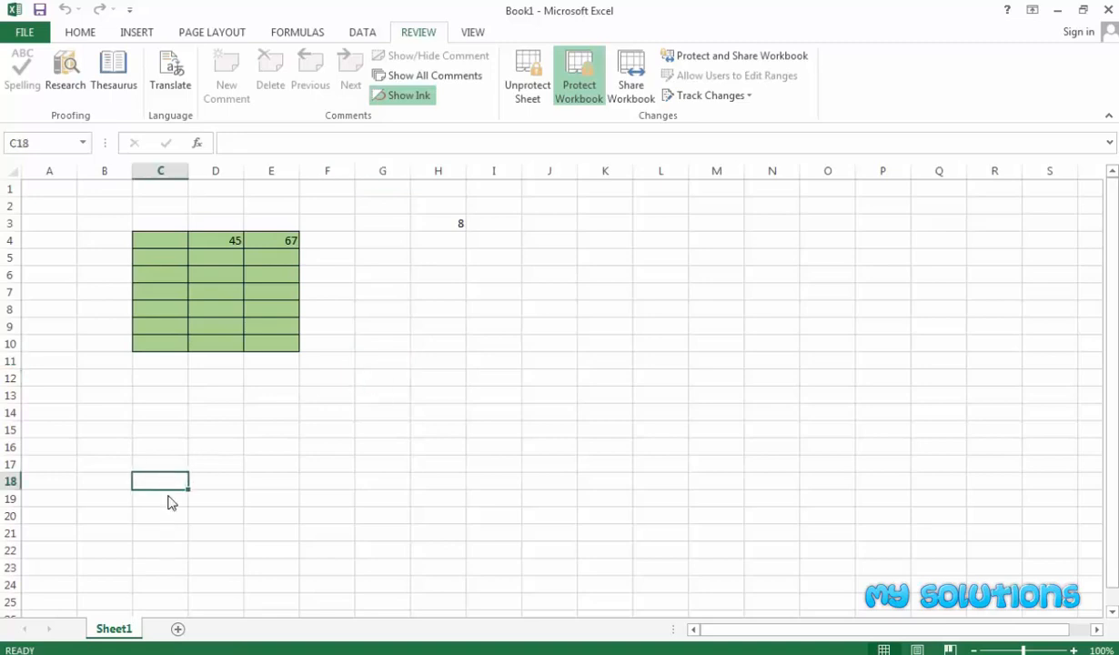
pyautogui.rightClick(119, 627)
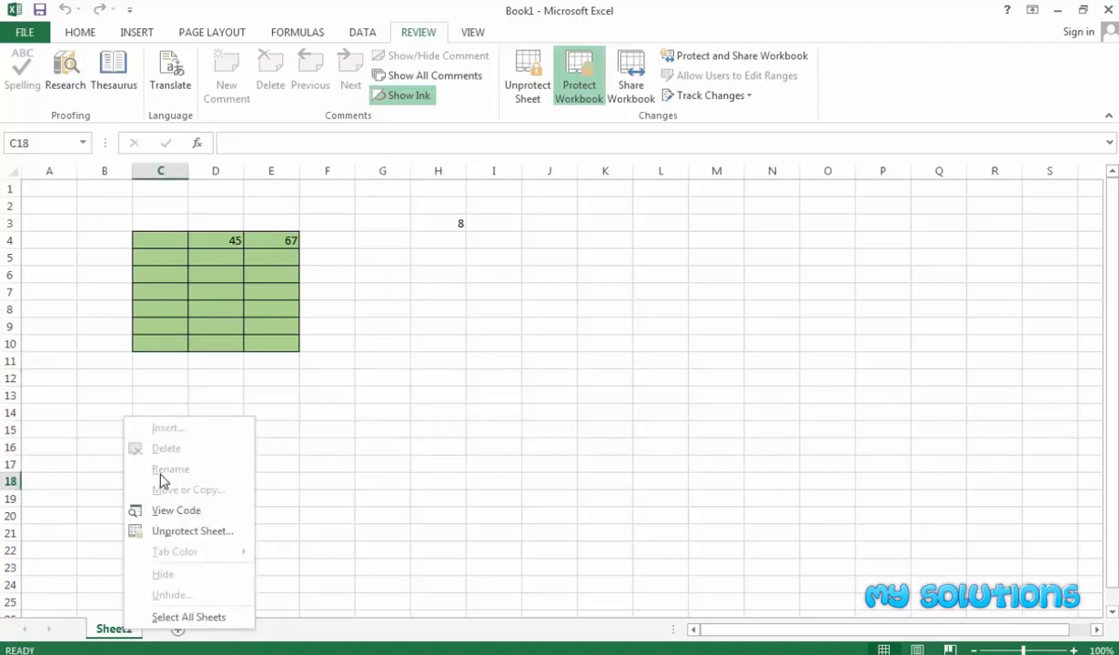
pyautogui.click(289, 569)
pyautogui.moveTo(116, 627)
pyautogui.mouseDown()
pyautogui.moveTo(172, 629)
pyautogui.moveTo(132, 627)
pyautogui.mouseUp()
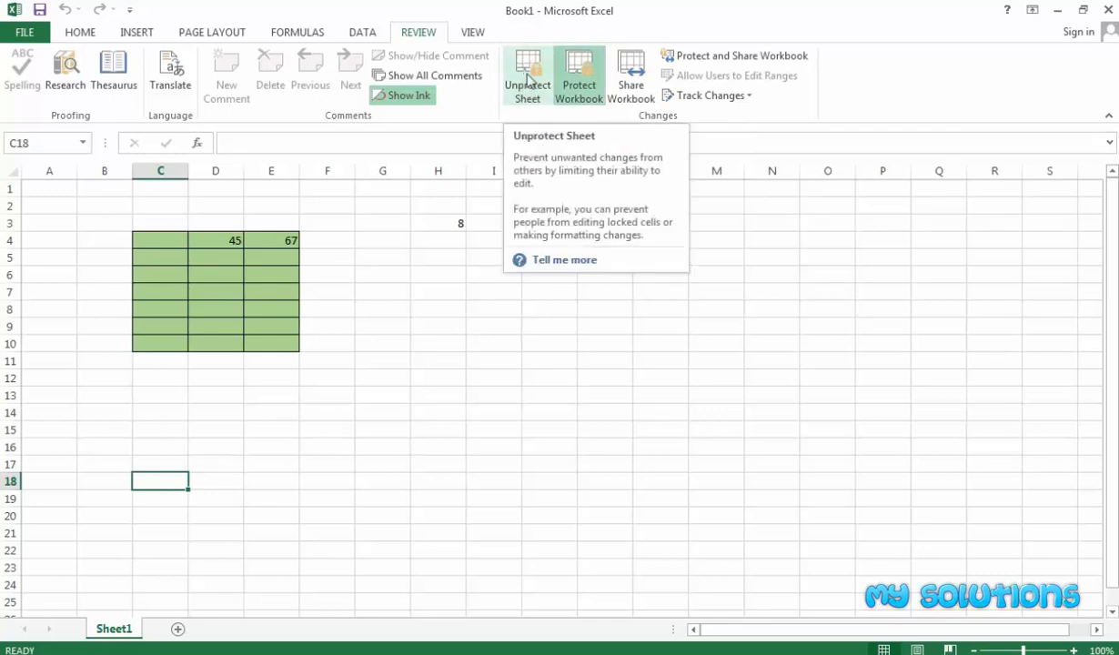
pyautogui.click(364, 364)
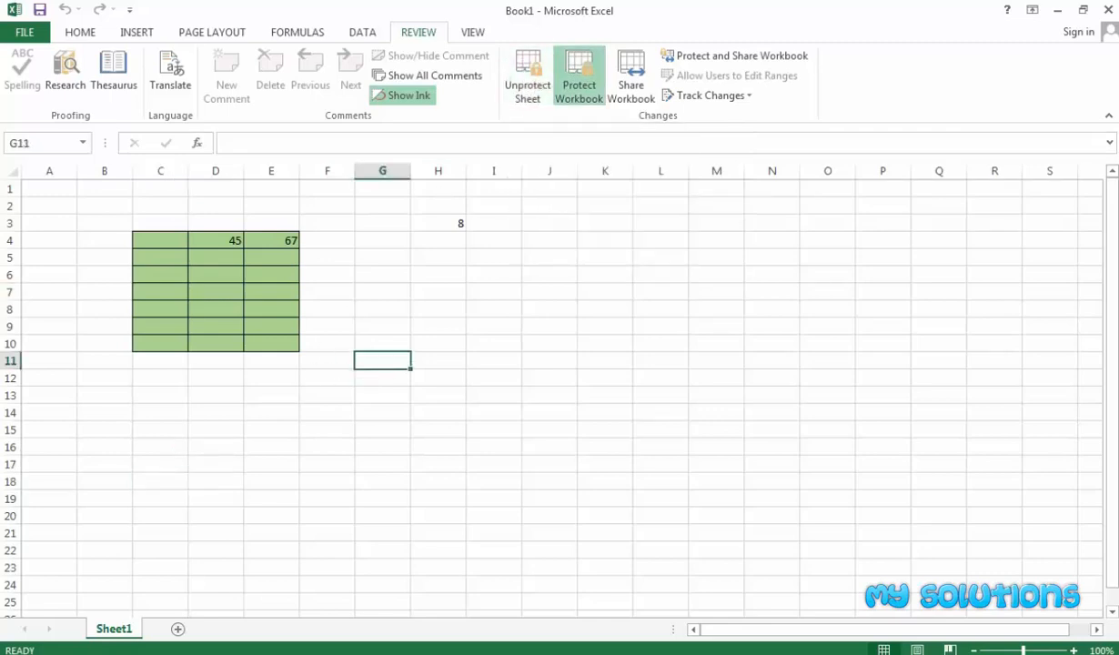
pyautogui.hotkey('alt', 'F11')
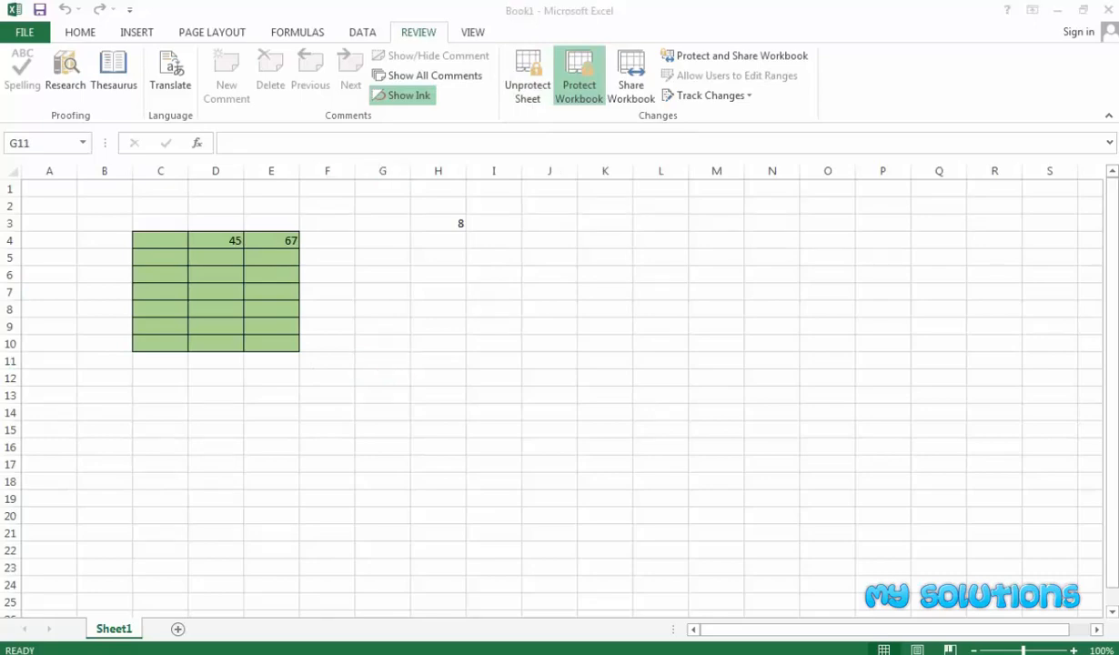
pyautogui.moveTo(0, 238)
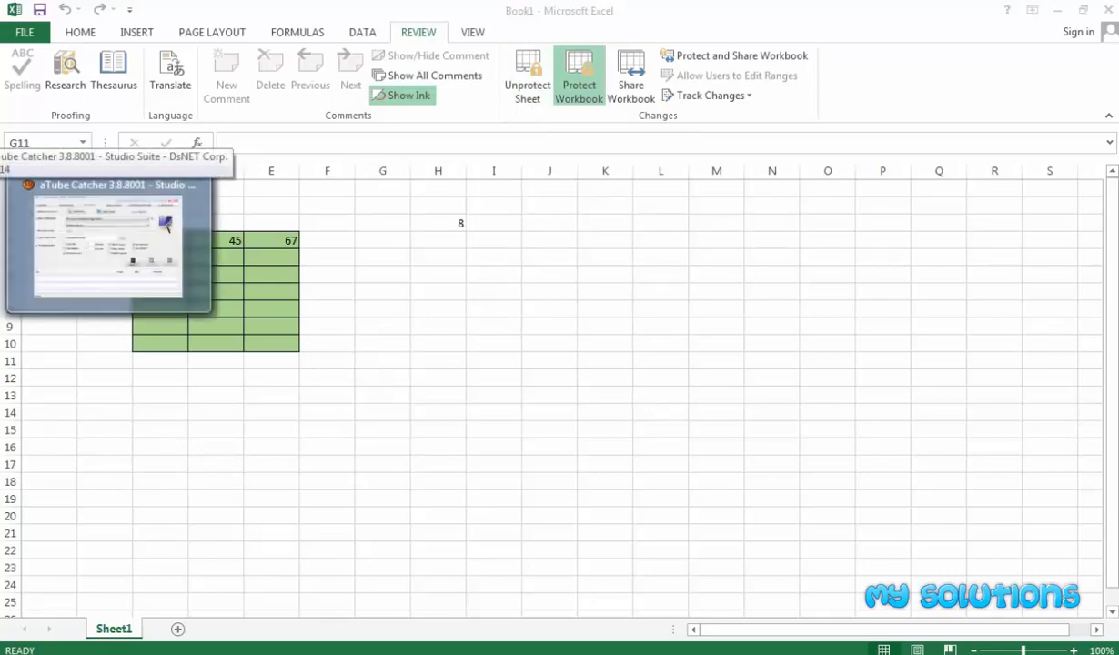